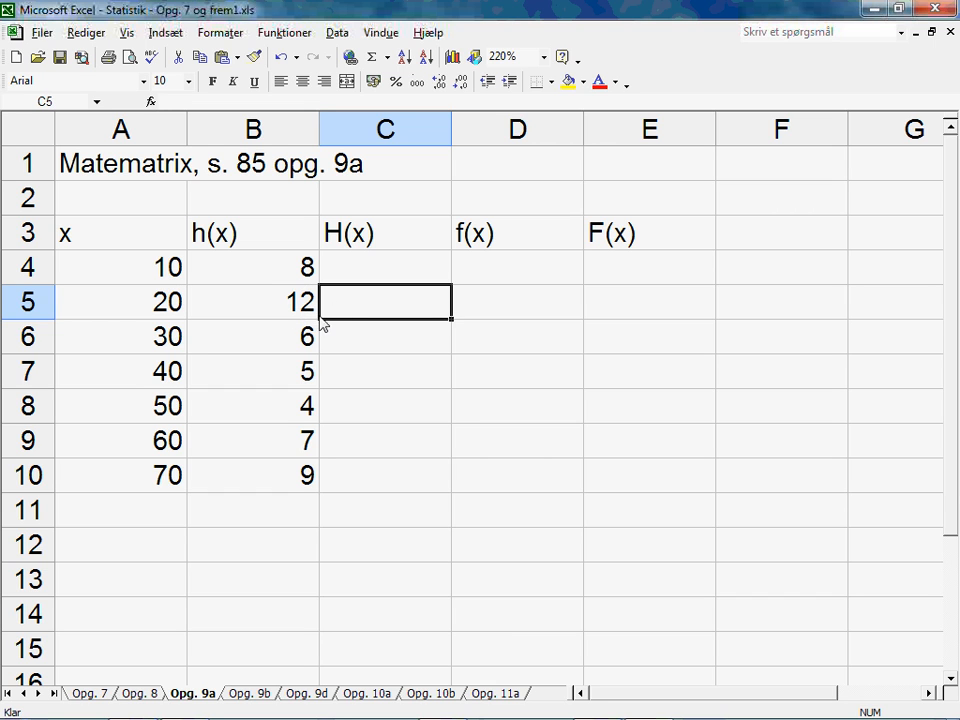
click(364, 418)
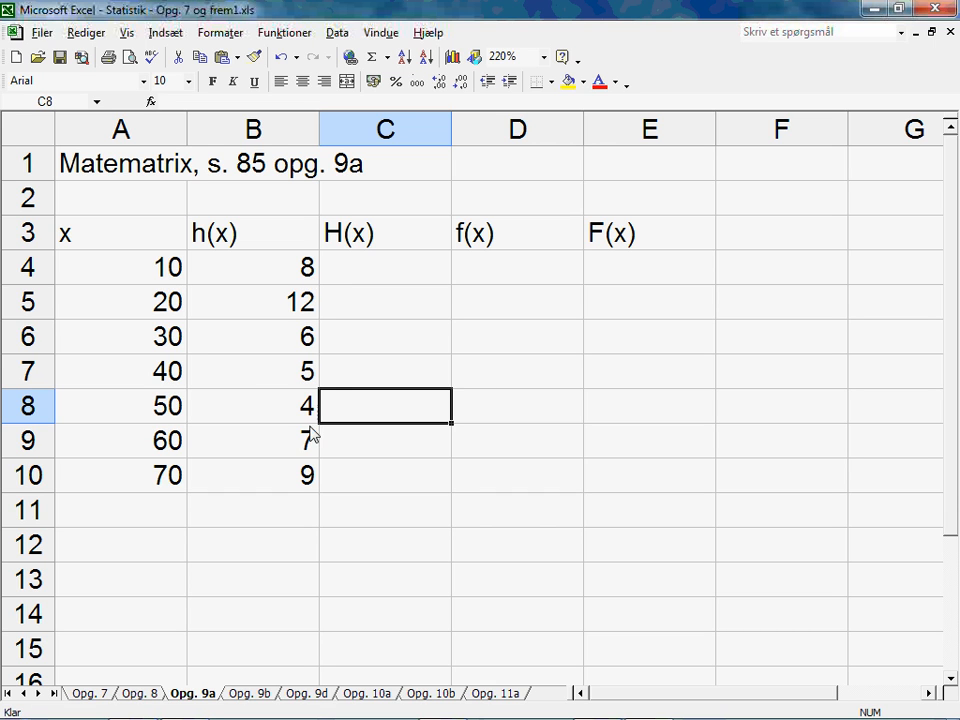
click(376, 486)
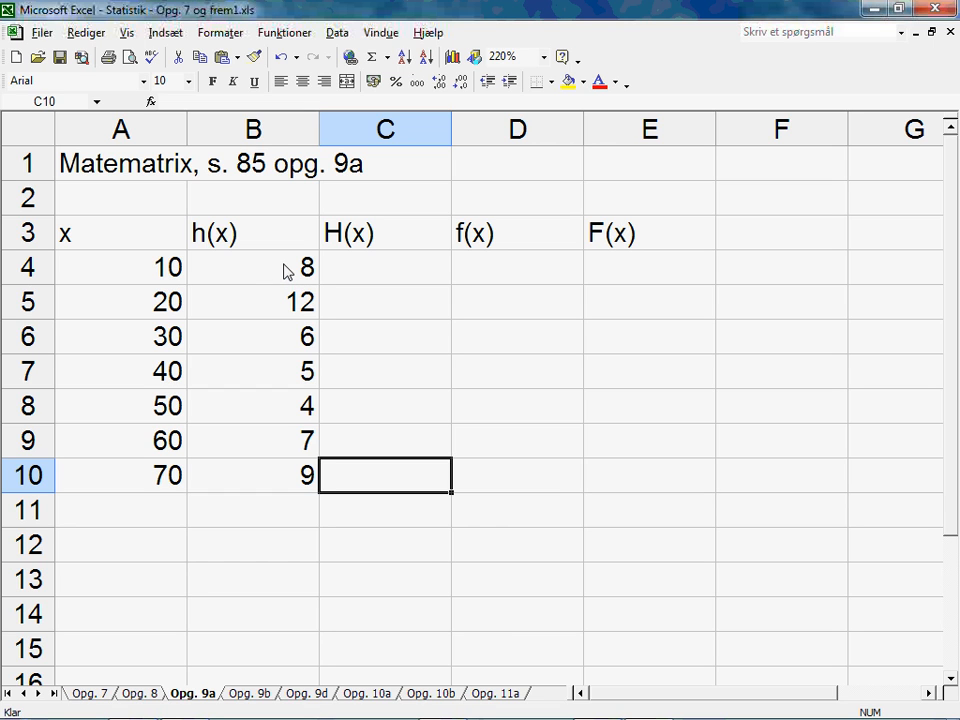
Step: Enter the formula =B4 in cell C4 as the first cumulative frequency under H(x)
click(403, 277)
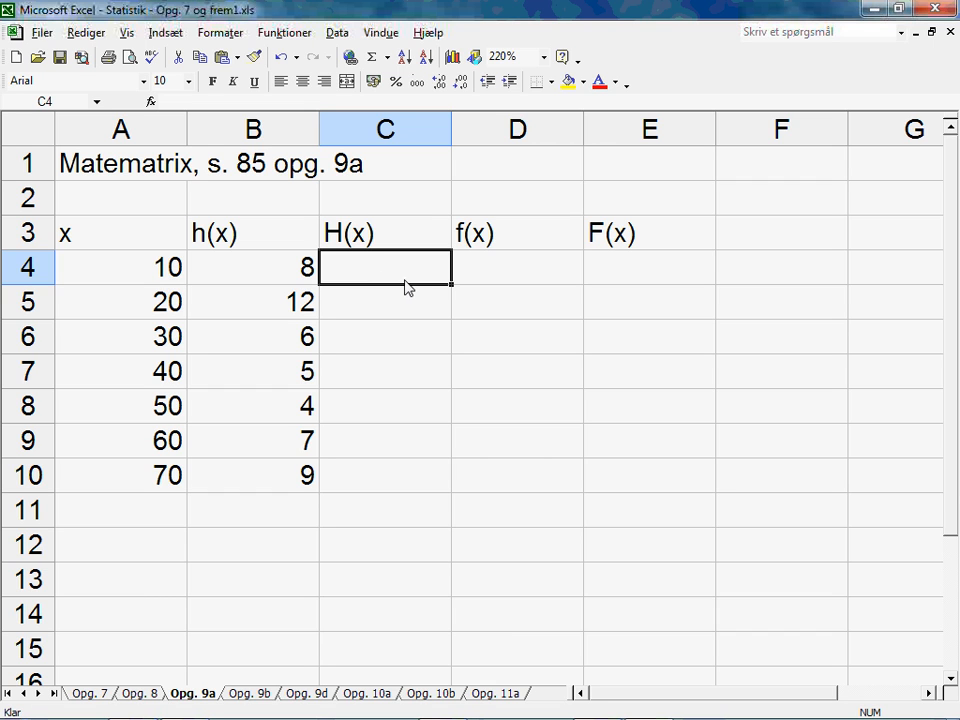
double_click(387, 270)
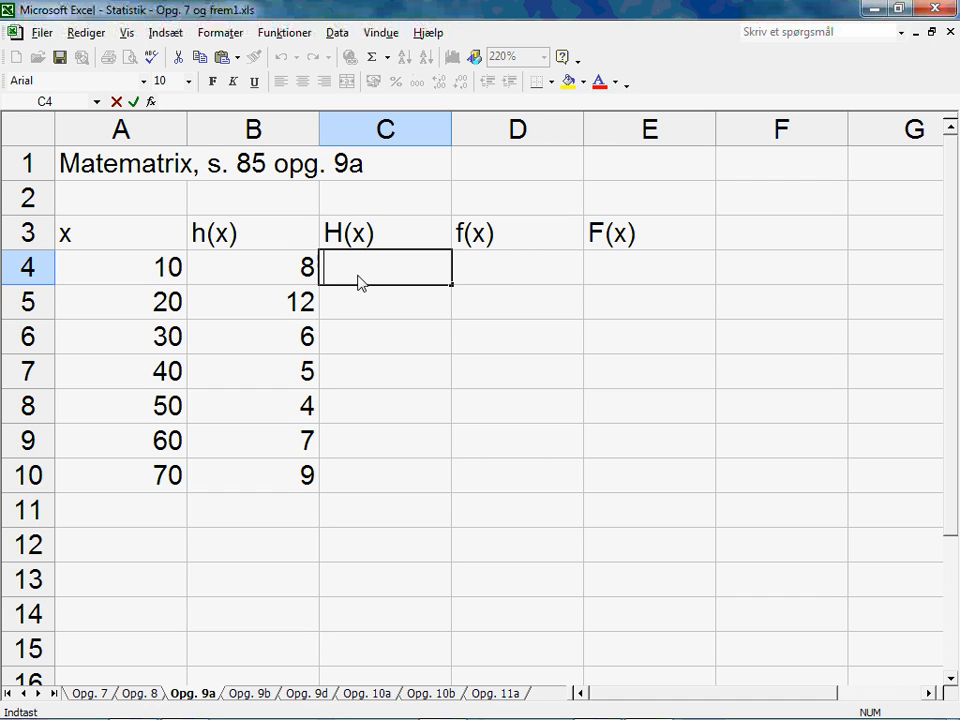
text(=)
click(306, 283)
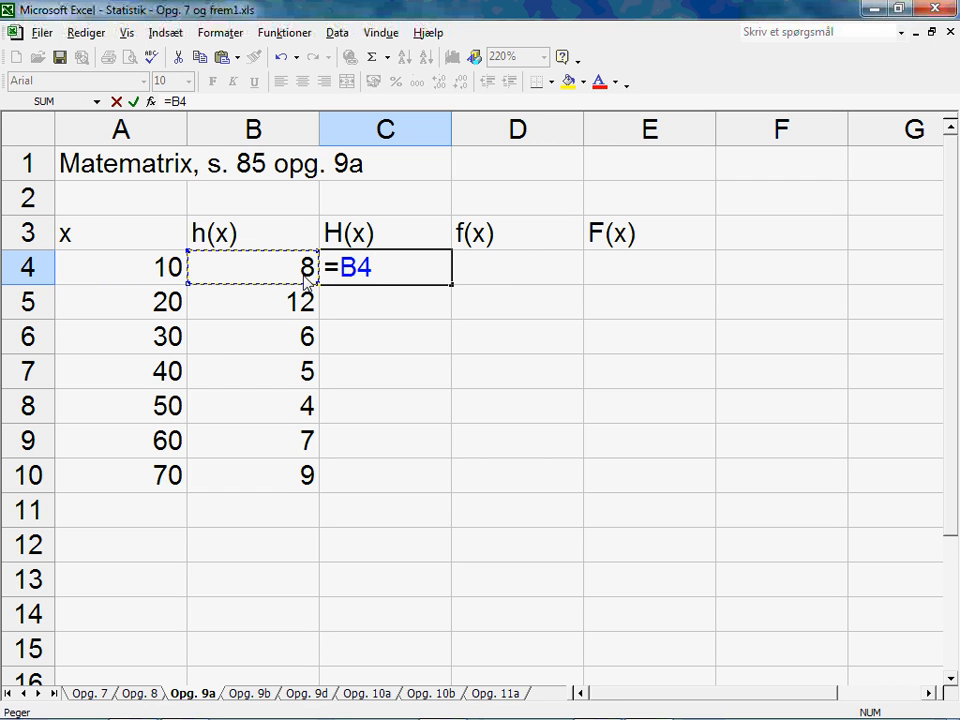
key(Return)
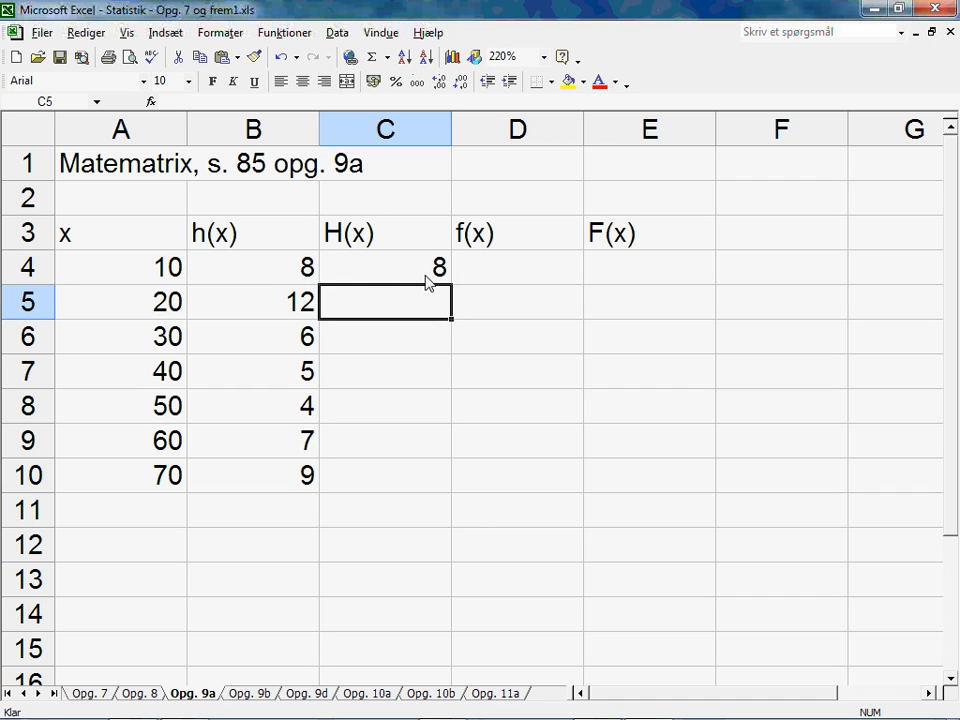
Step: Test the link between B4 and C4 by setting B4 to 9 and restoring it to 8
click(305, 276)
text(9)
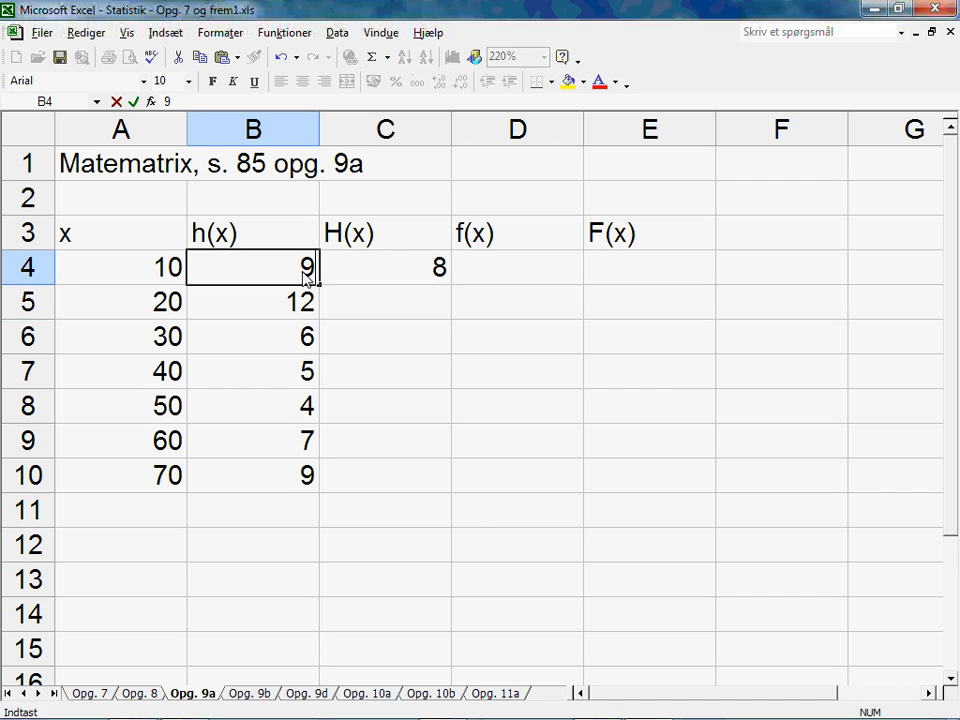
key(Return)
click(306, 276)
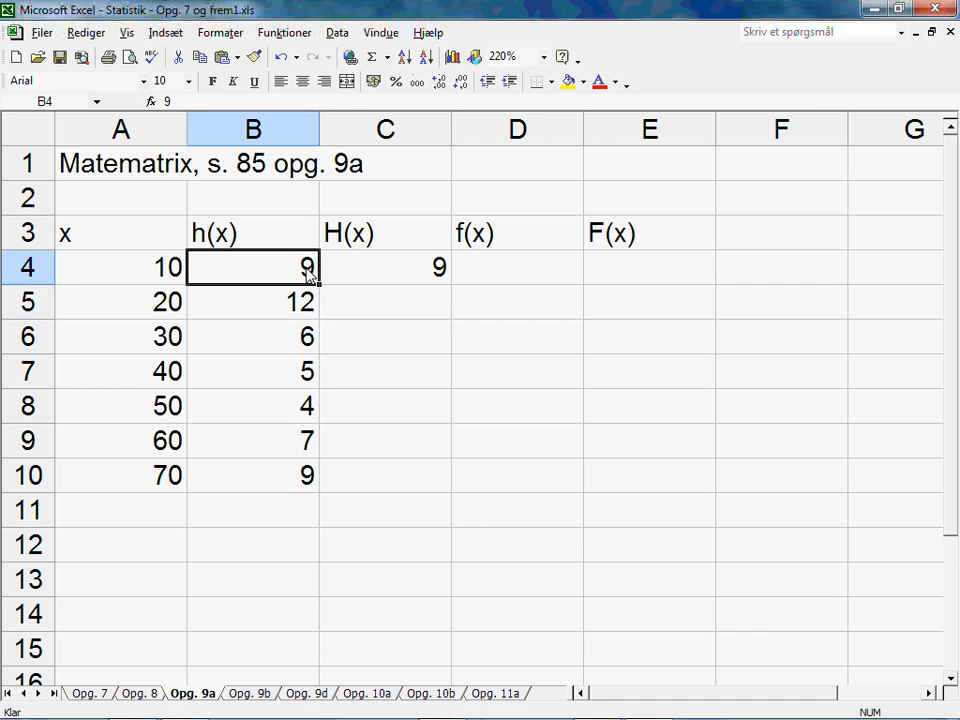
text(8)
key(Return)
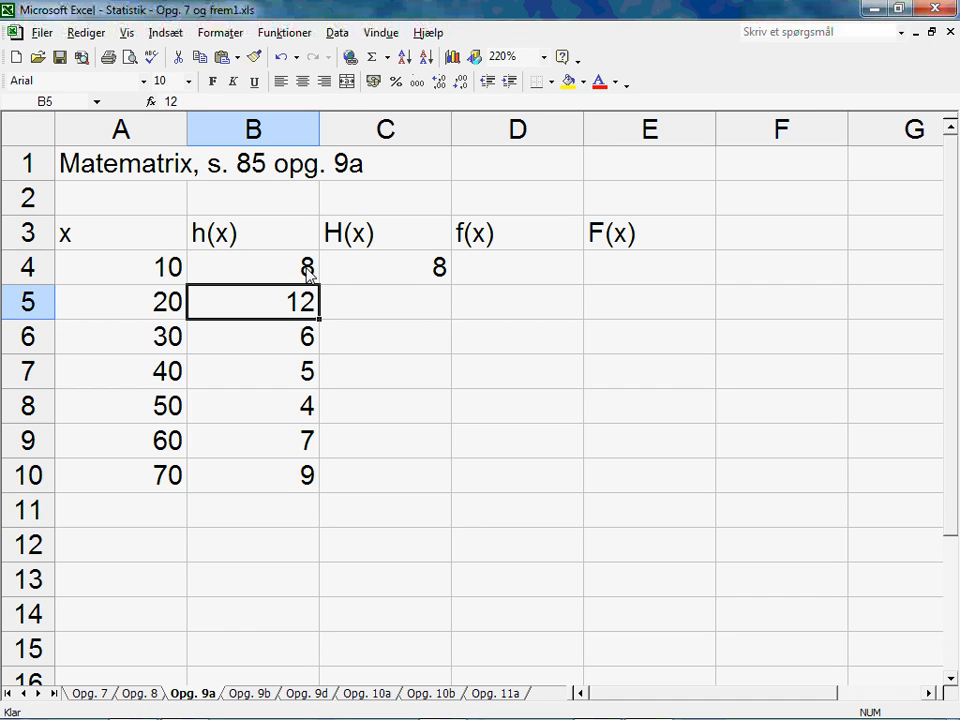
Step: Enter the formula =B5+C4 in cell C5 to accumulate the second H(x) value
click(405, 310)
text(=)
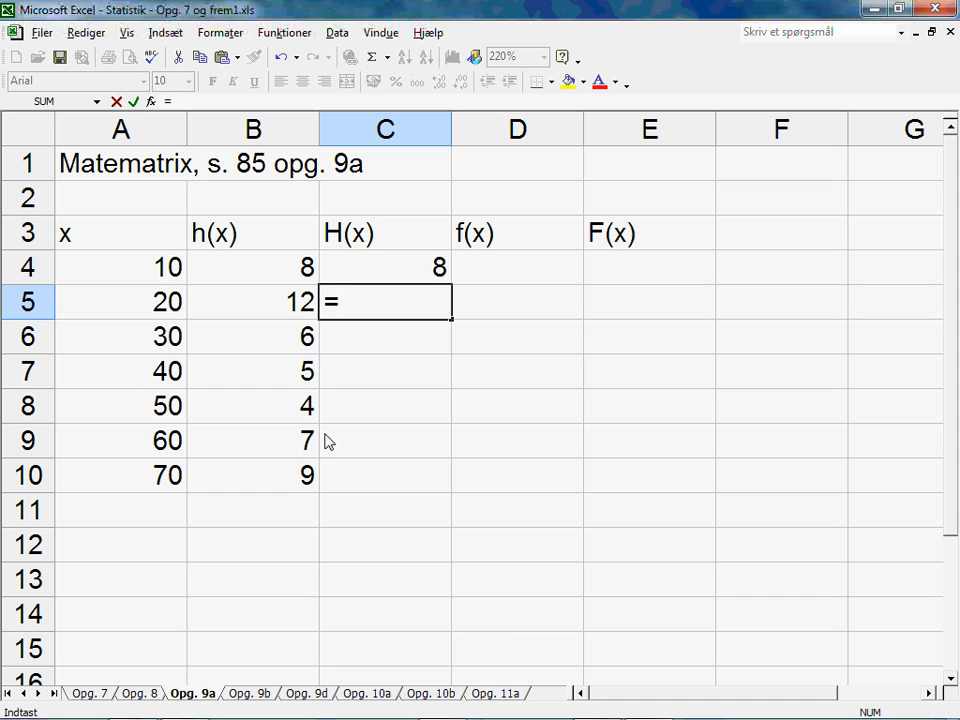
click(301, 314)
text(+)
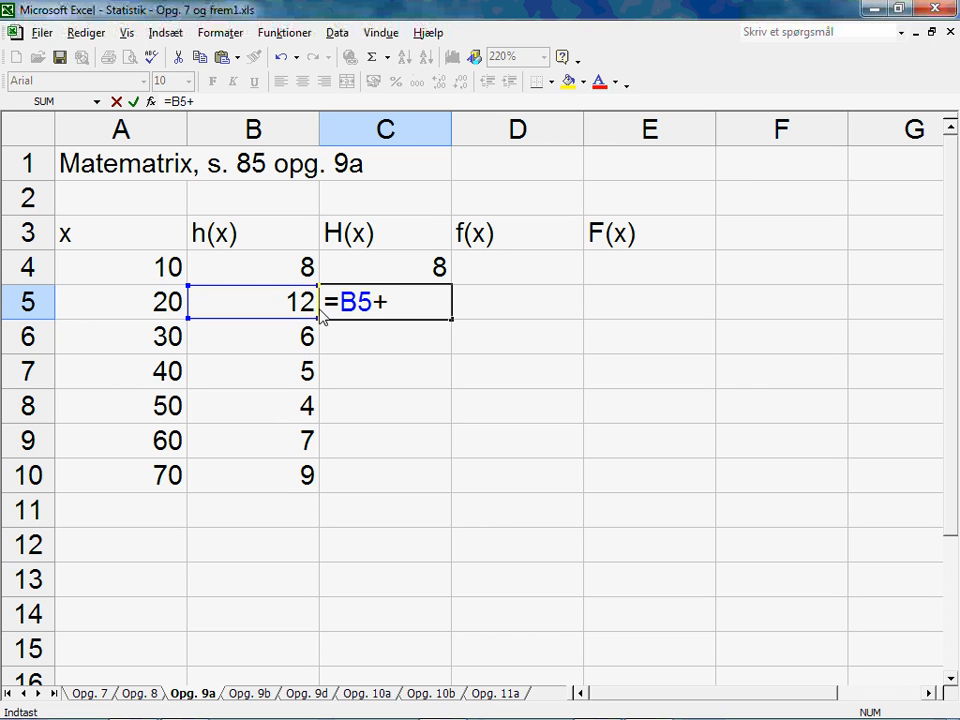
click(396, 275)
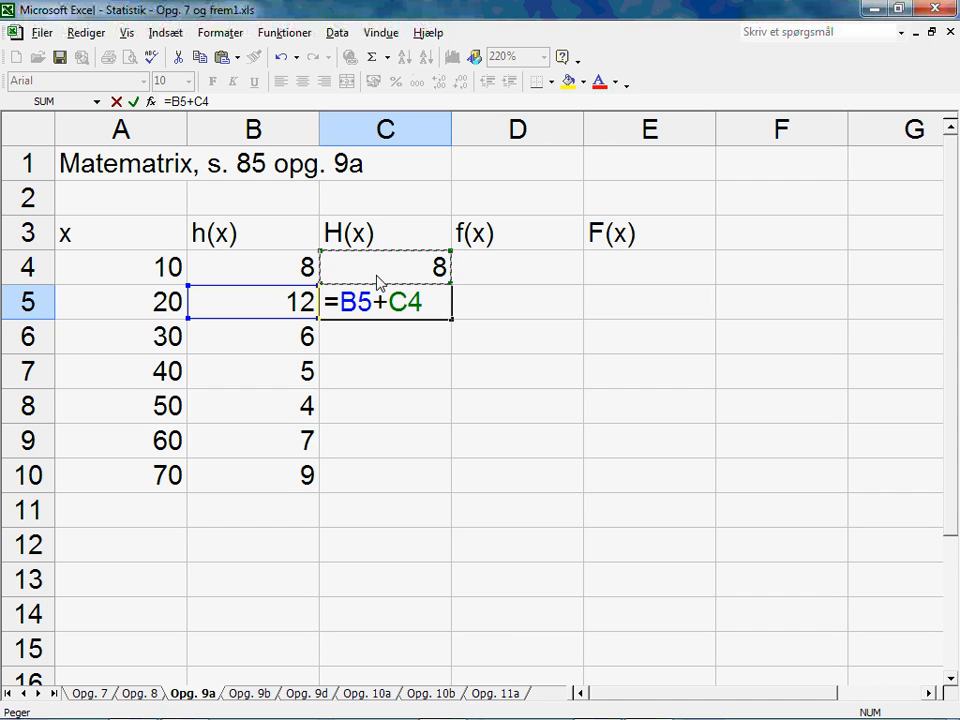
key(Return)
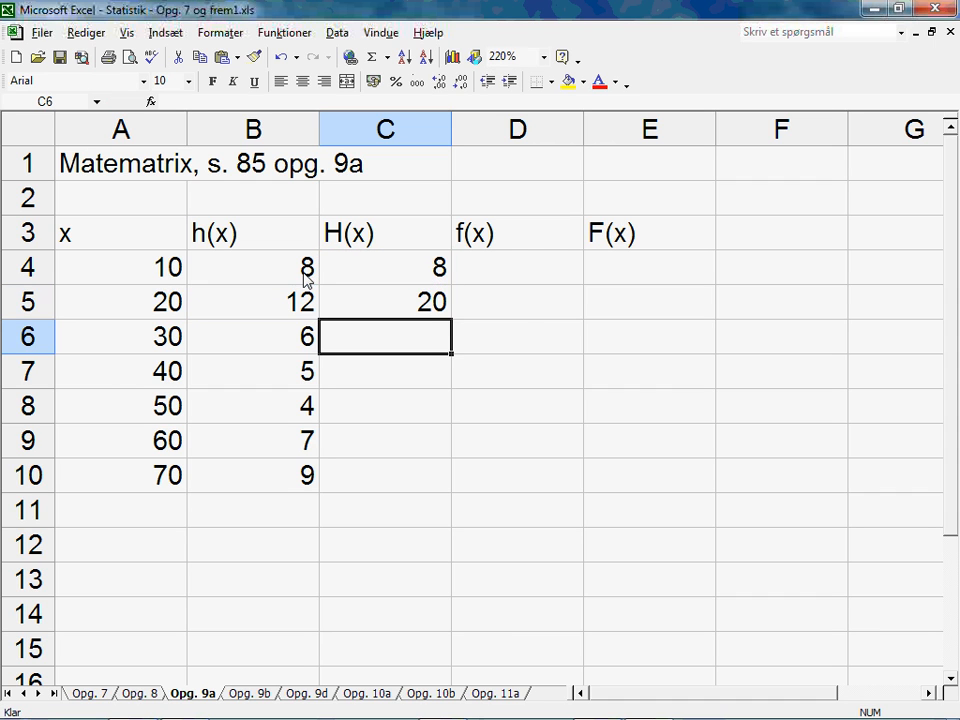
Step: Enter the formula =B6+C5 in cell C6 to accumulate the third H(x) value
click(426, 308)
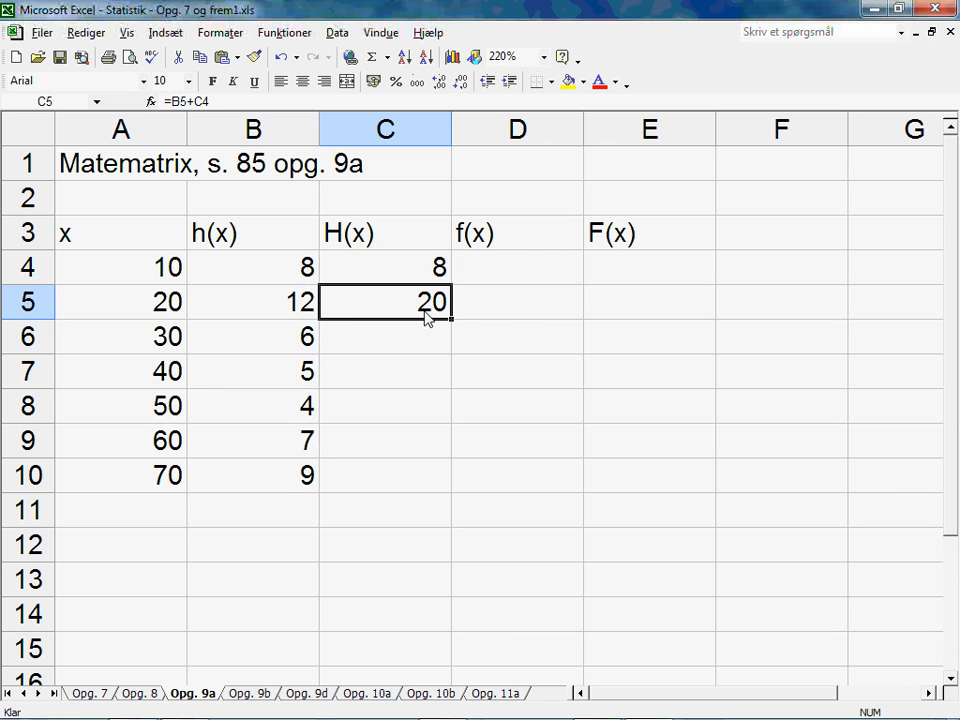
click(418, 347)
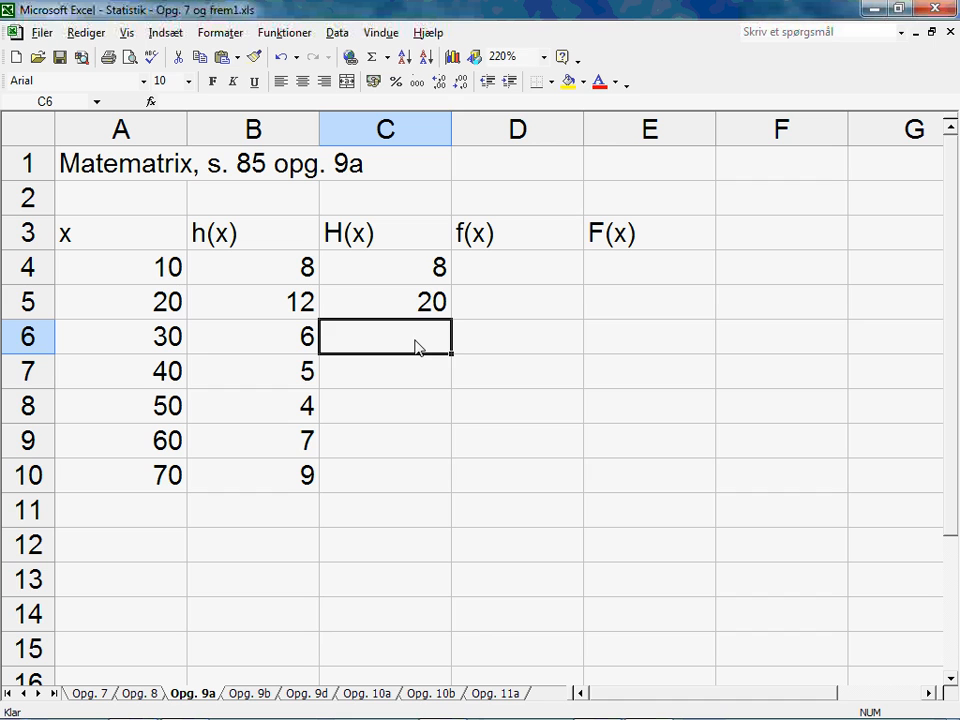
text(=)
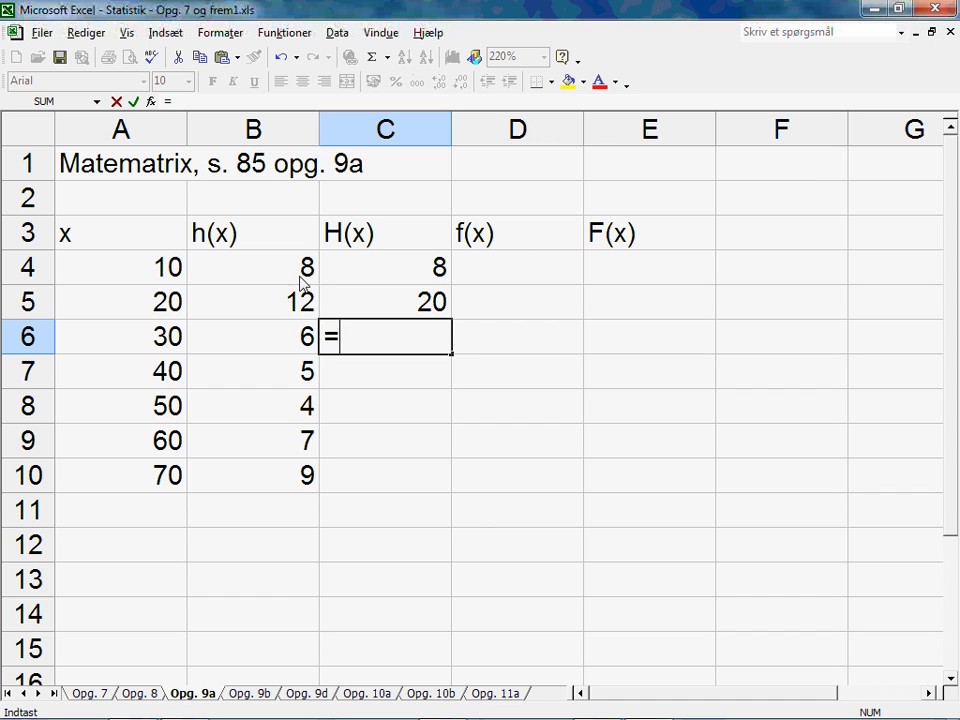
click(304, 342)
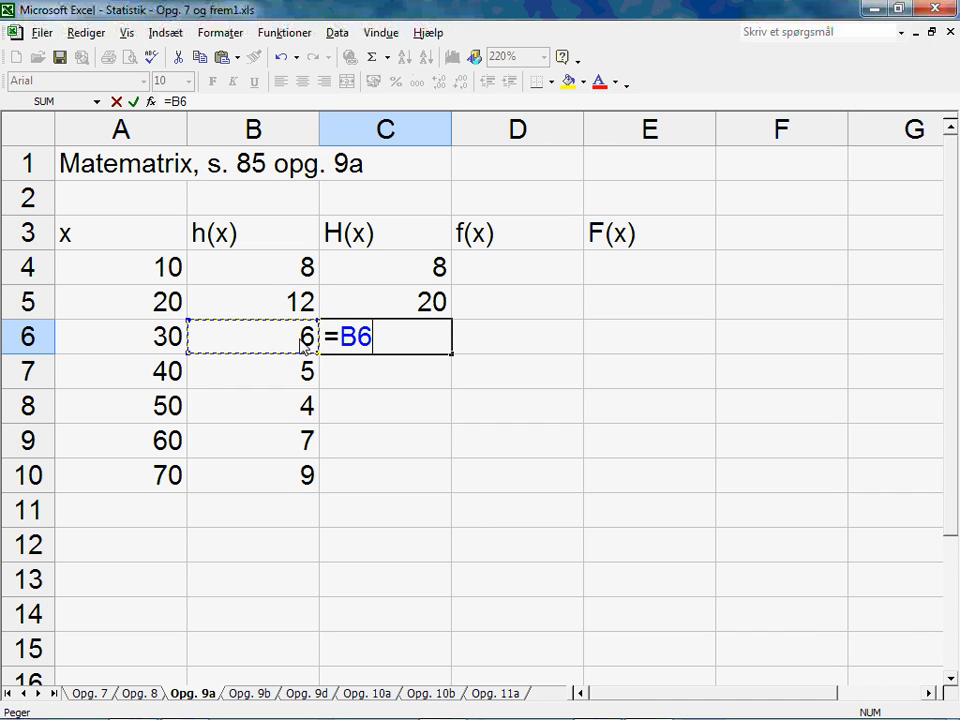
text(+)
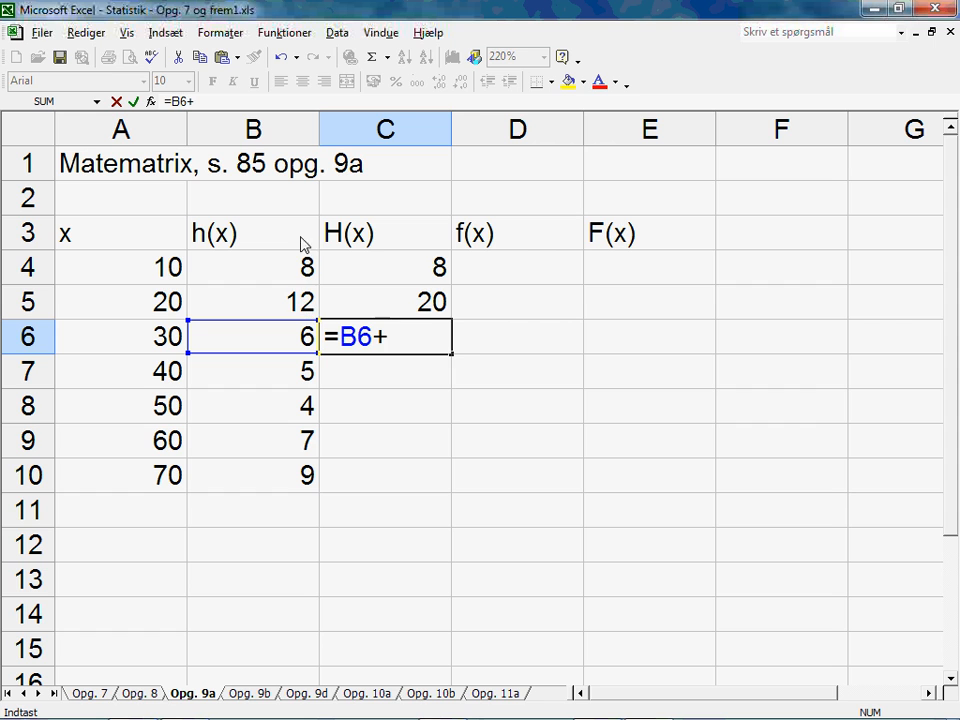
click(427, 306)
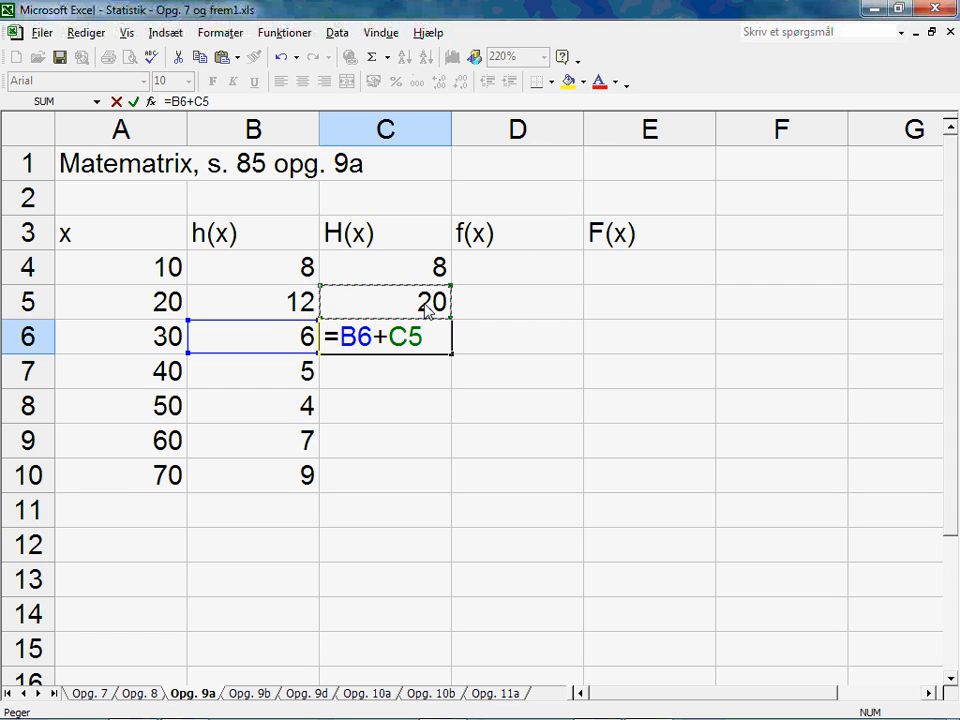
key(Return)
Step: Examine the cell references used by the cumulative formulas in C5 and C6
double_click(427, 306)
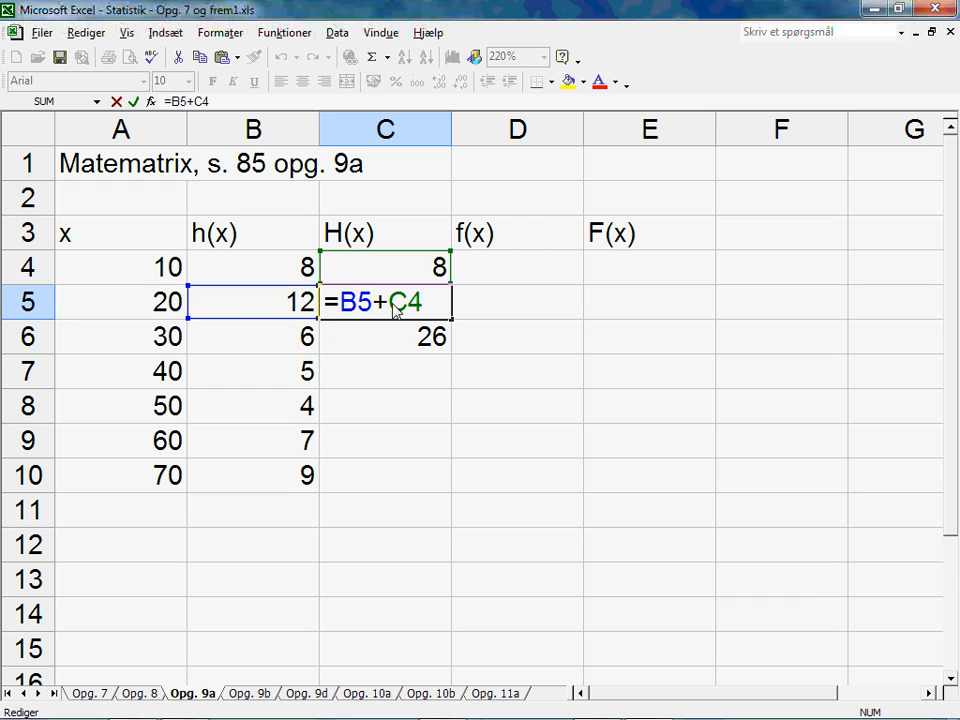
click(408, 346)
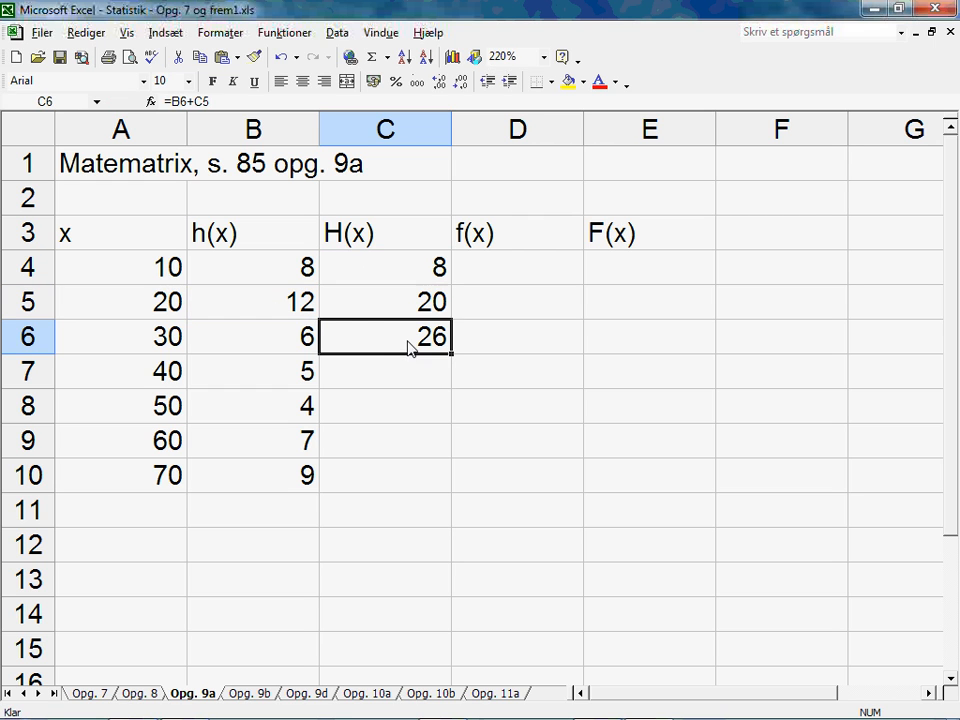
double_click(404, 347)
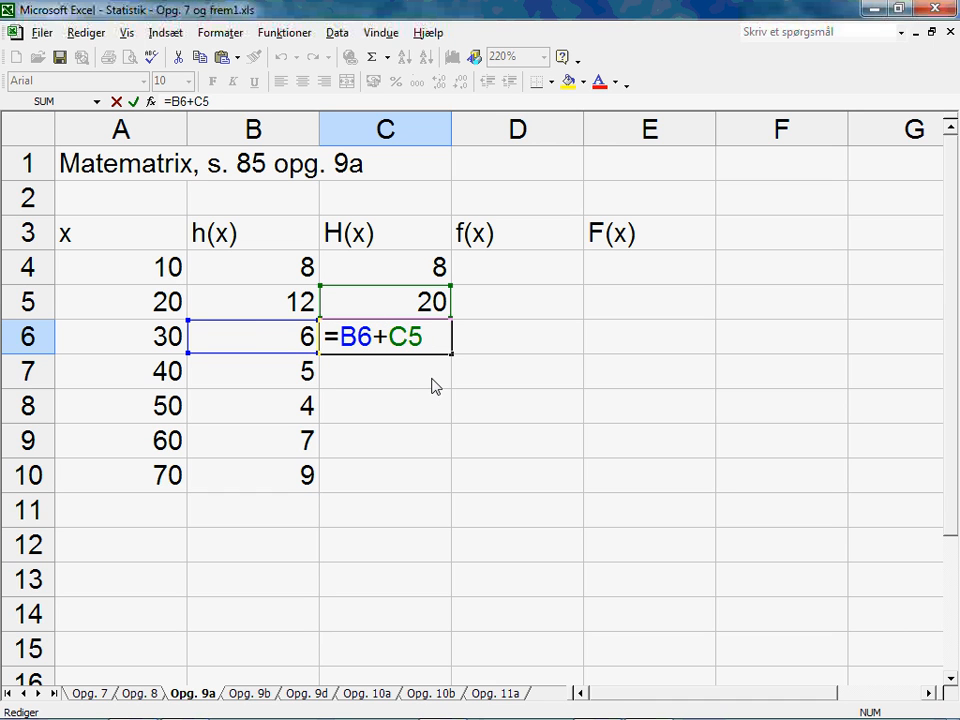
key(Return)
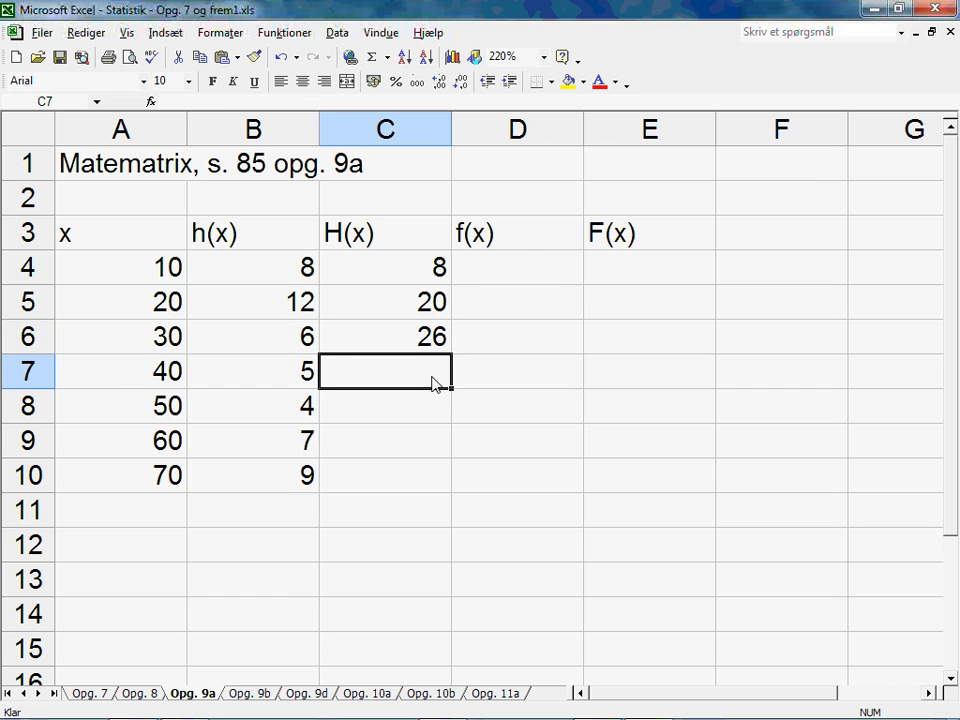
Step: Fill the cumulative formula from C6 down through C10 to complete the H(x) column
click(430, 340)
drag(452, 356, 448, 497)
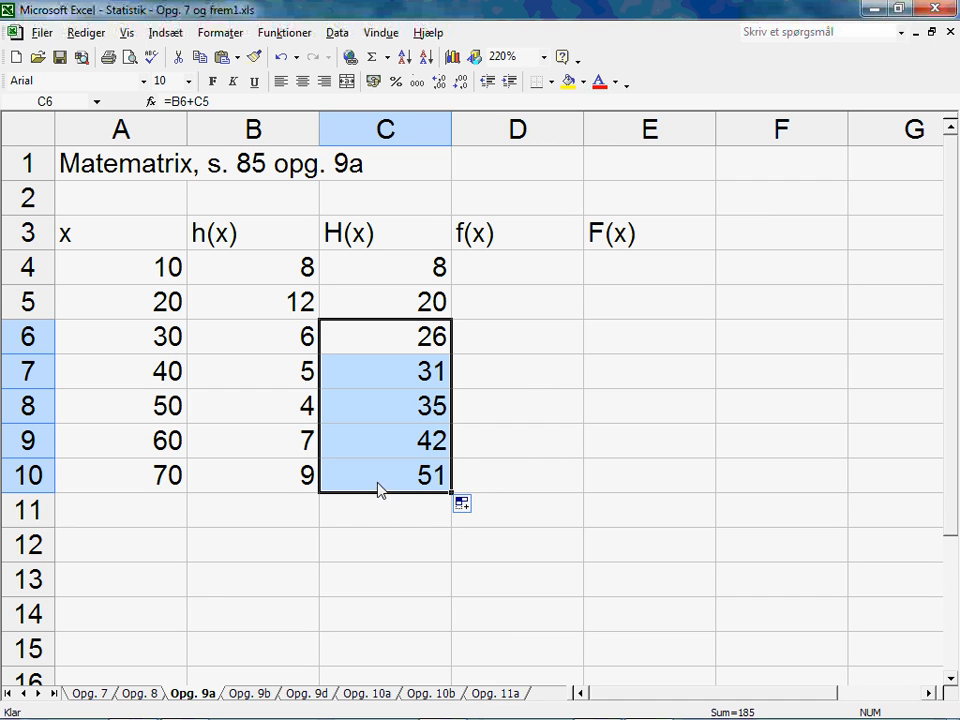
click(427, 488)
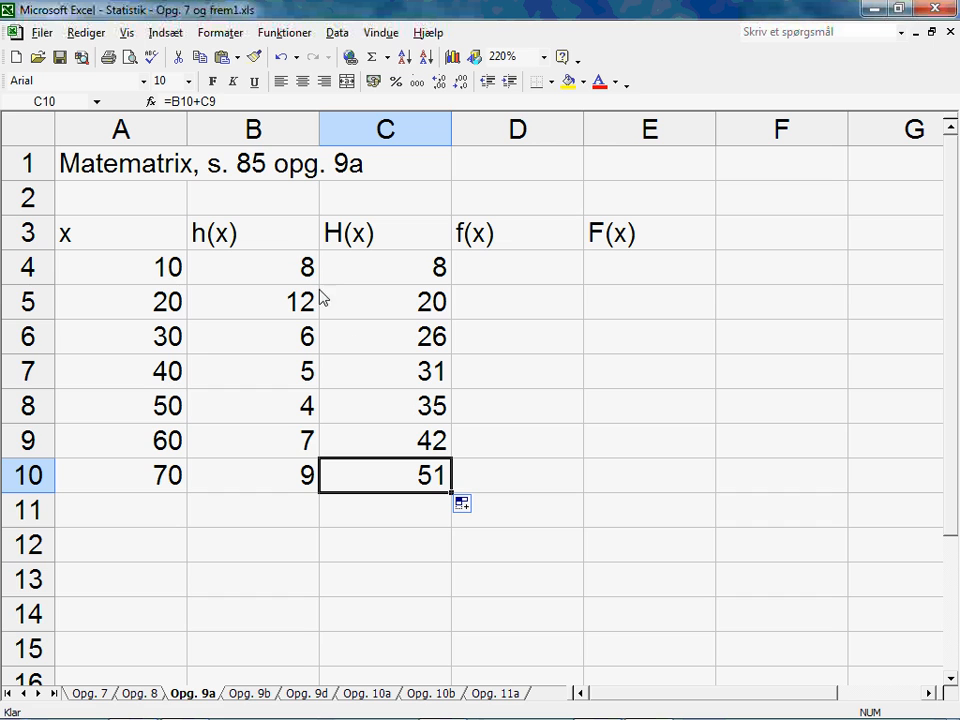
Step: Enter the relative frequency formula =B4/C10*100% in cell D4 under f(x)
click(493, 278)
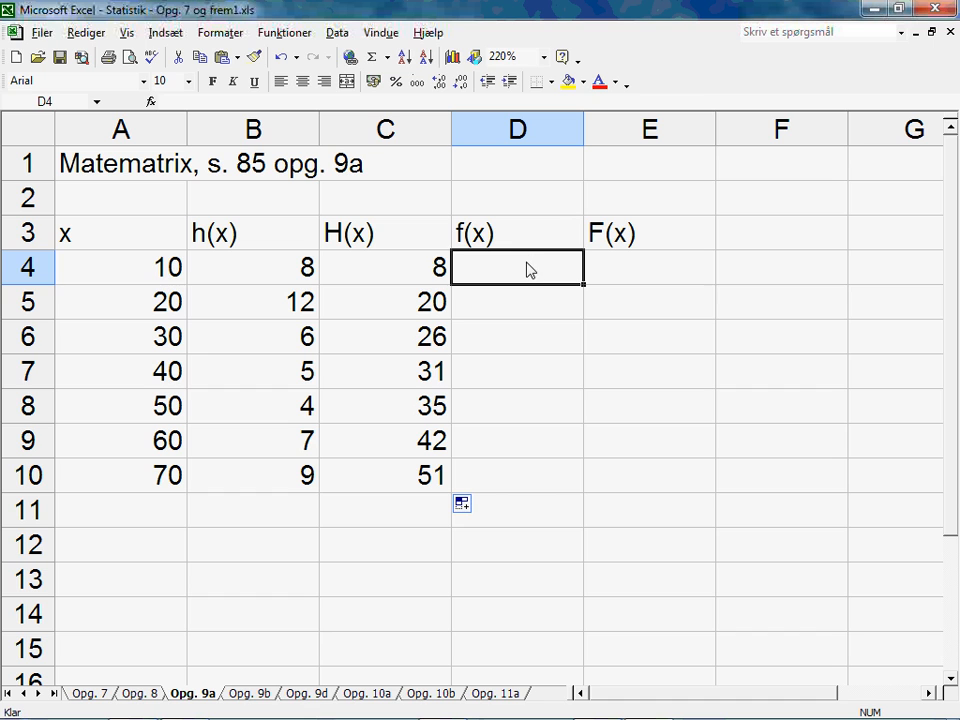
text(=)
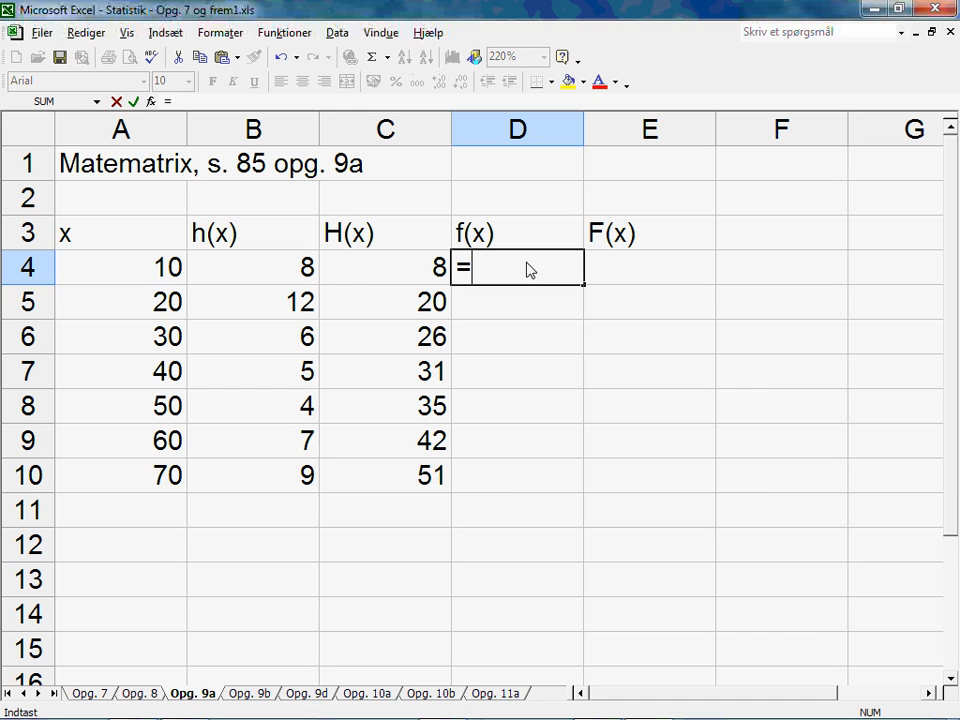
click(279, 270)
text(/)
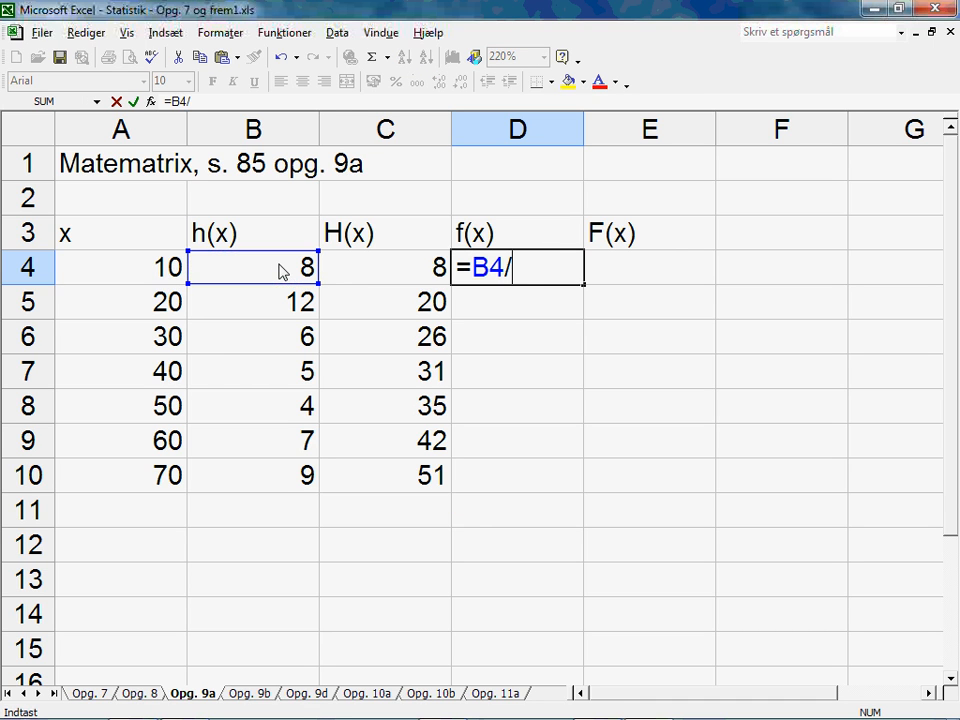
click(389, 490)
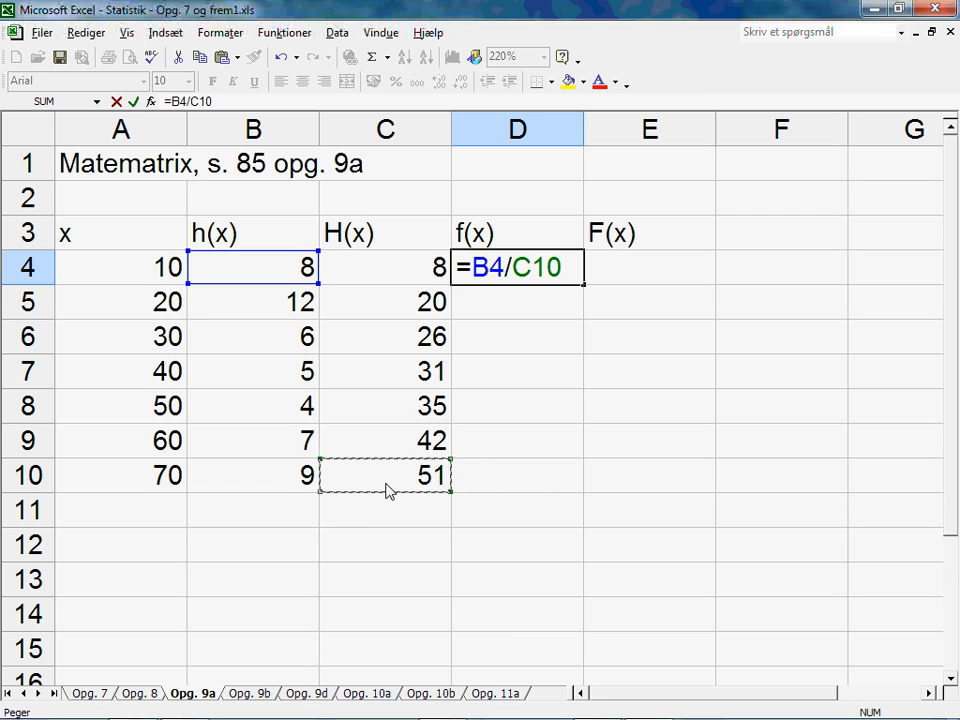
text(*100%)
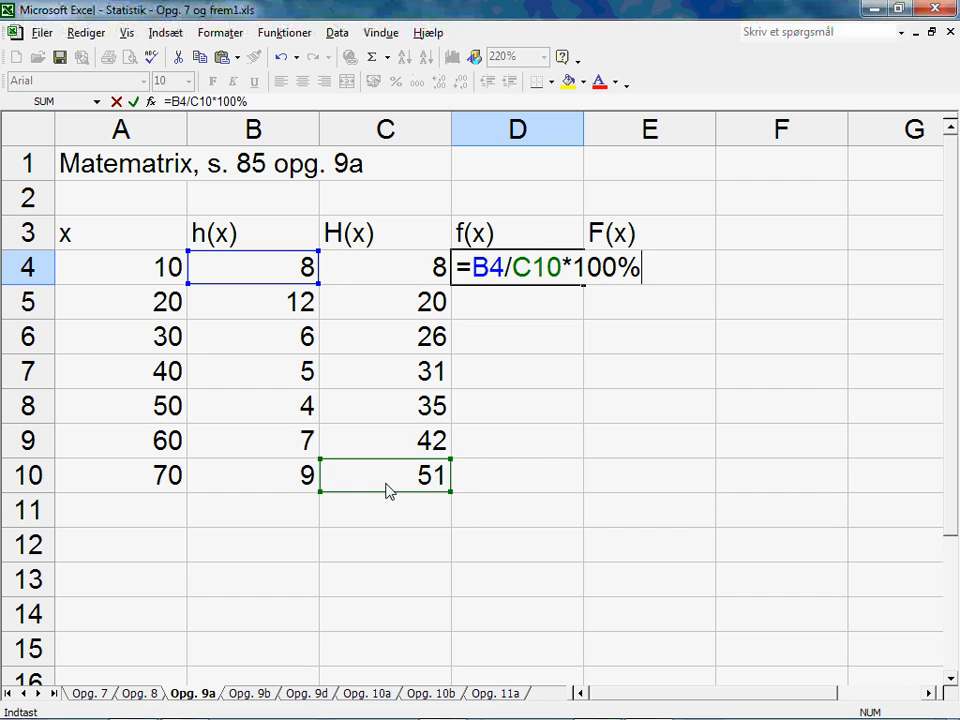
key(Return)
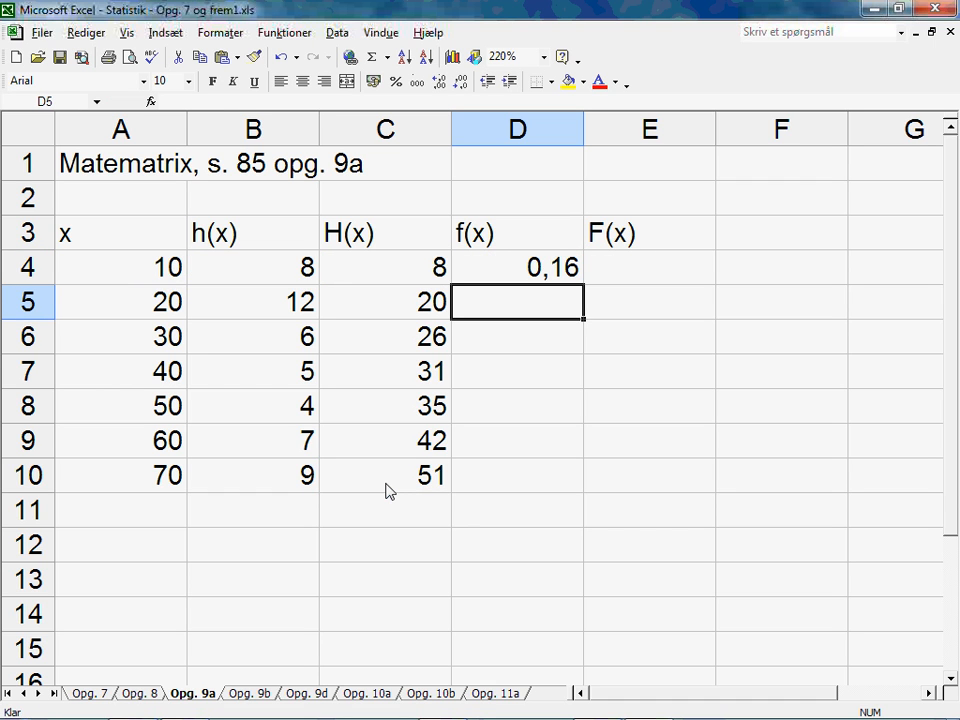
Step: Remove the percent sign from the formula in D4 so it reads =B4/C10*100
key(Up)
click(274, 104)
key(BackSpace)
key(Return)
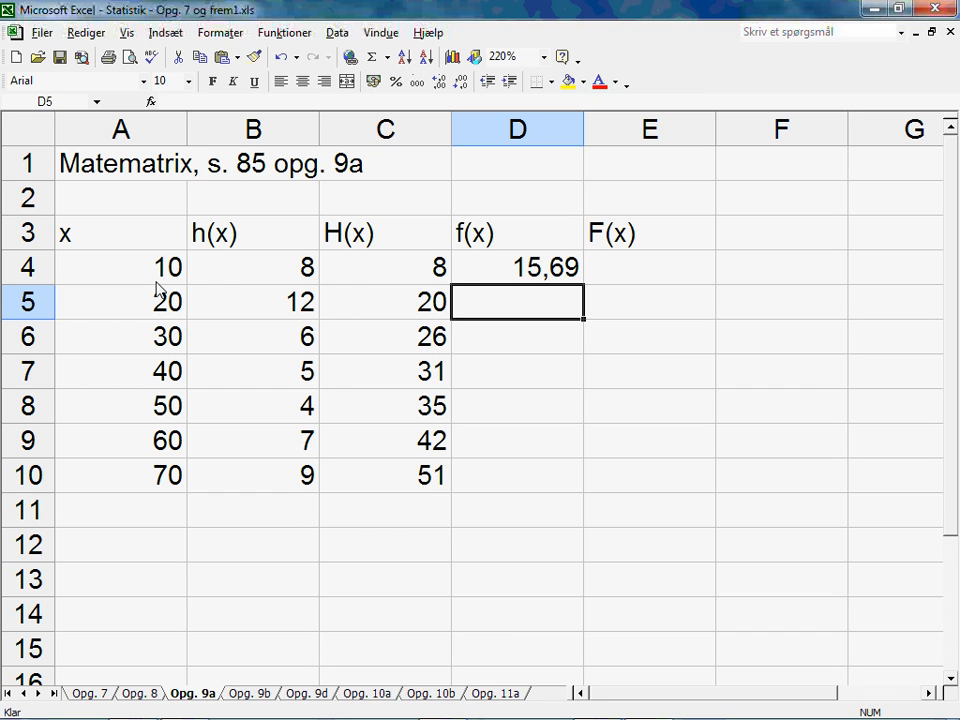
Step: Try to fill the f(x) formula from D4 down into D5 and inspect the copied formula
click(575, 280)
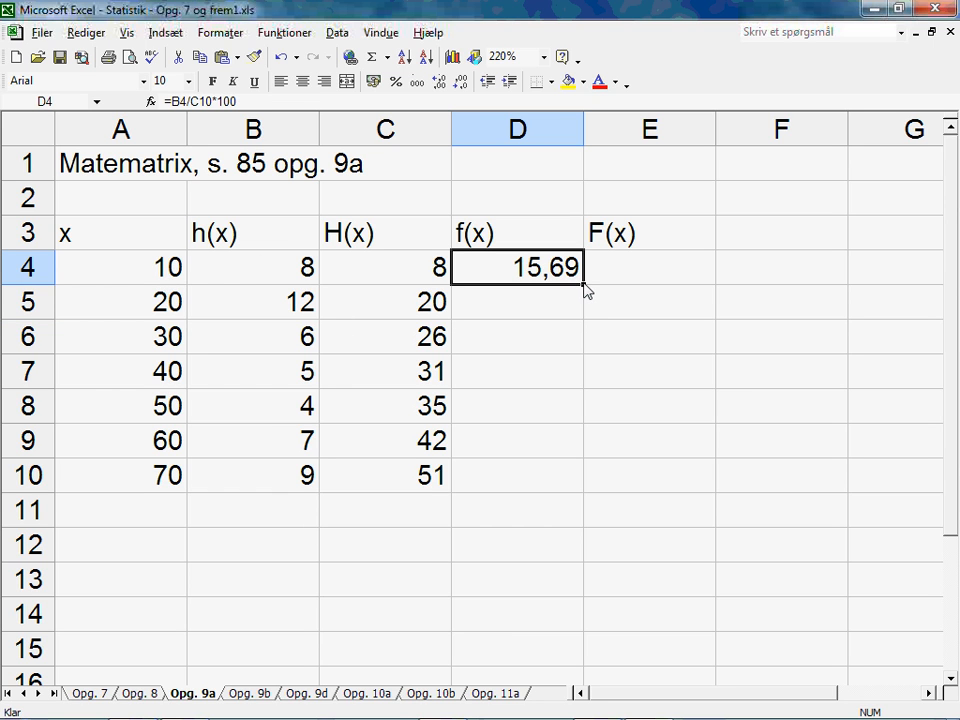
drag(585, 293, 586, 317)
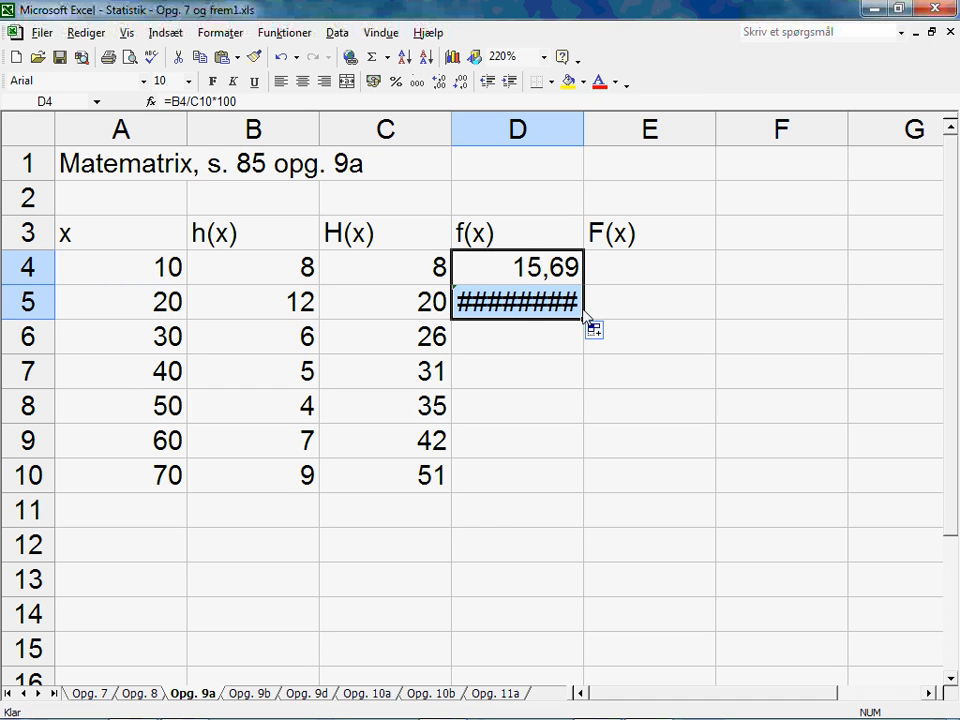
click(483, 303)
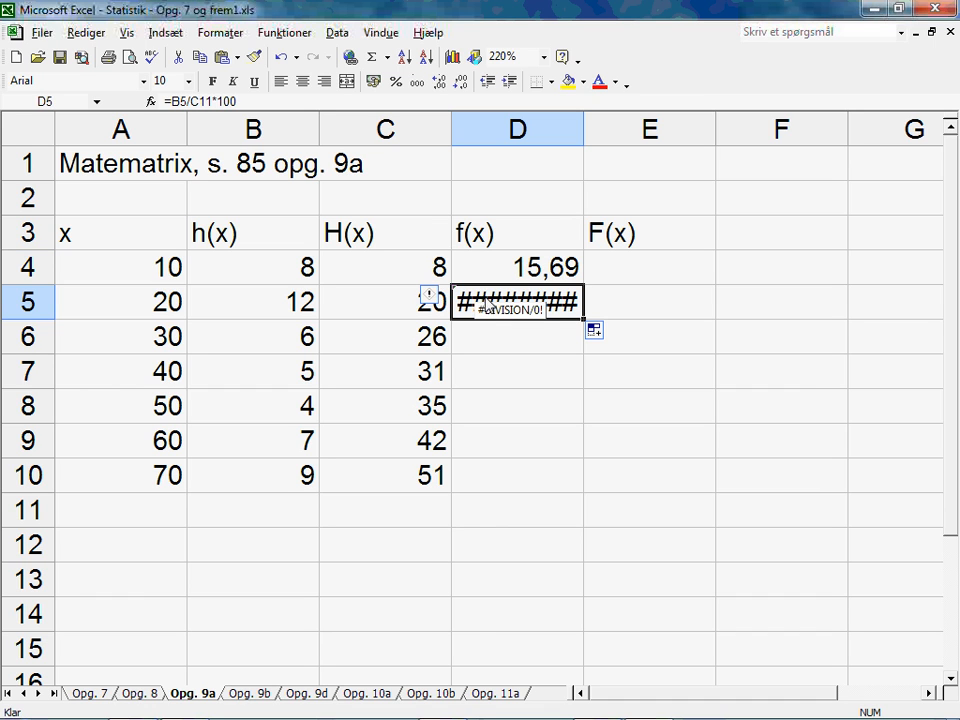
Step: Examine the formula copied into D5 and the h(x) values in B4 and B5
double_click(550, 304)
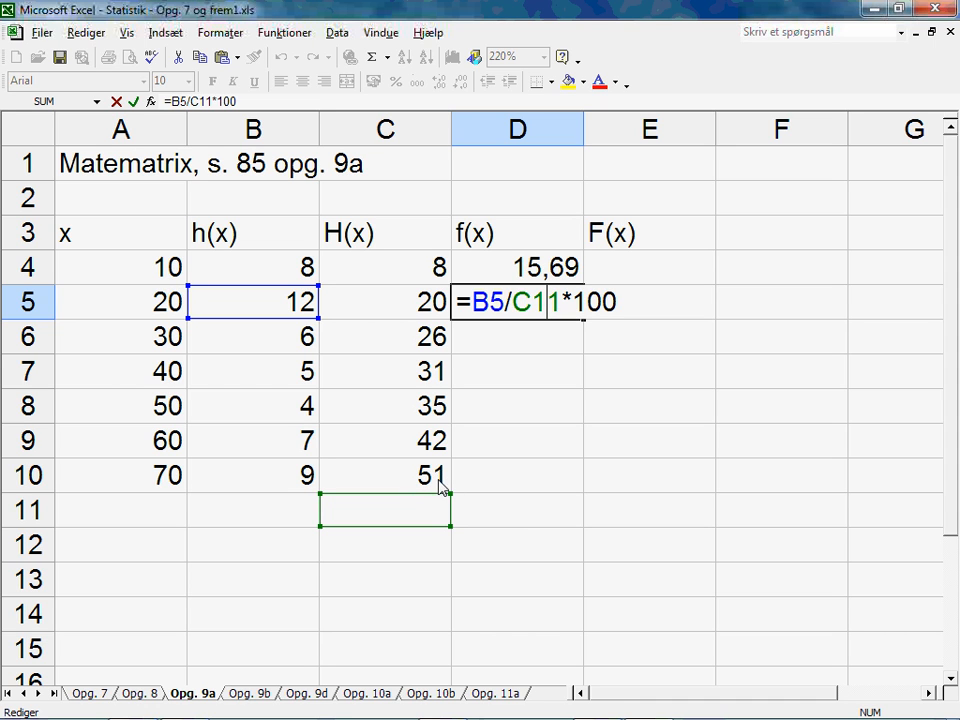
click(279, 272)
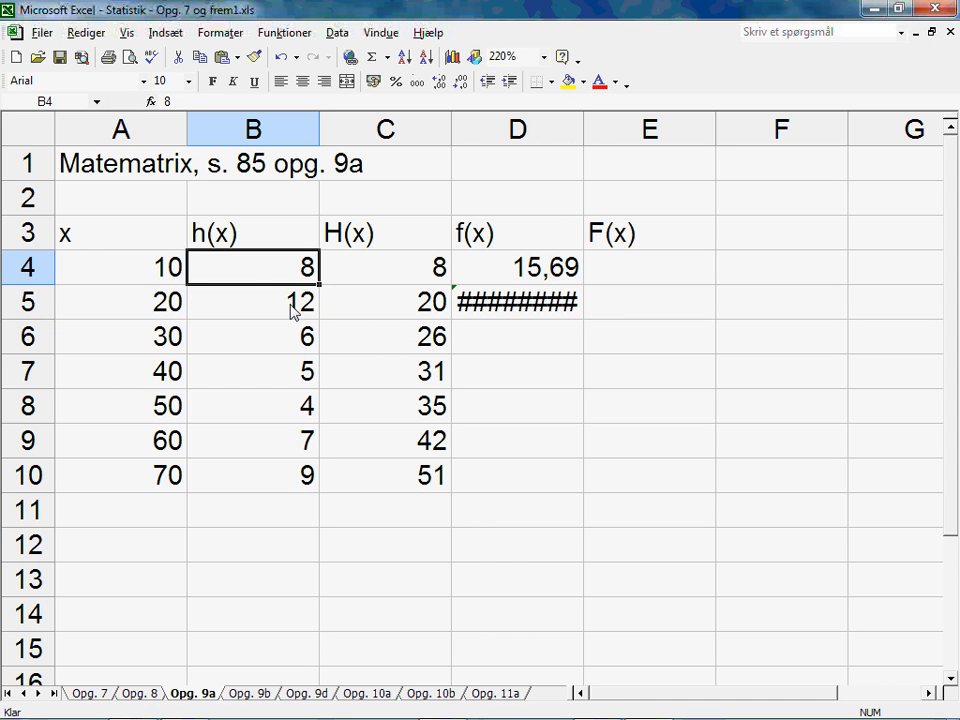
click(292, 308)
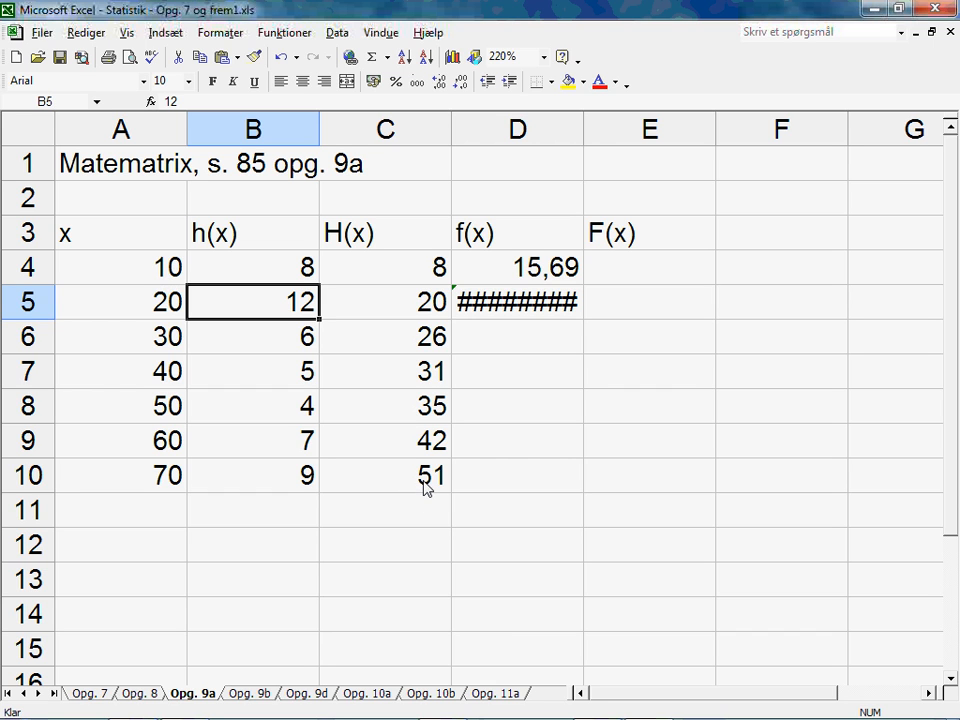
Step: Make the C10 reference in D4 absolute so the formula reads =B4/$C$10*100, and fill it down to D10
click(547, 280)
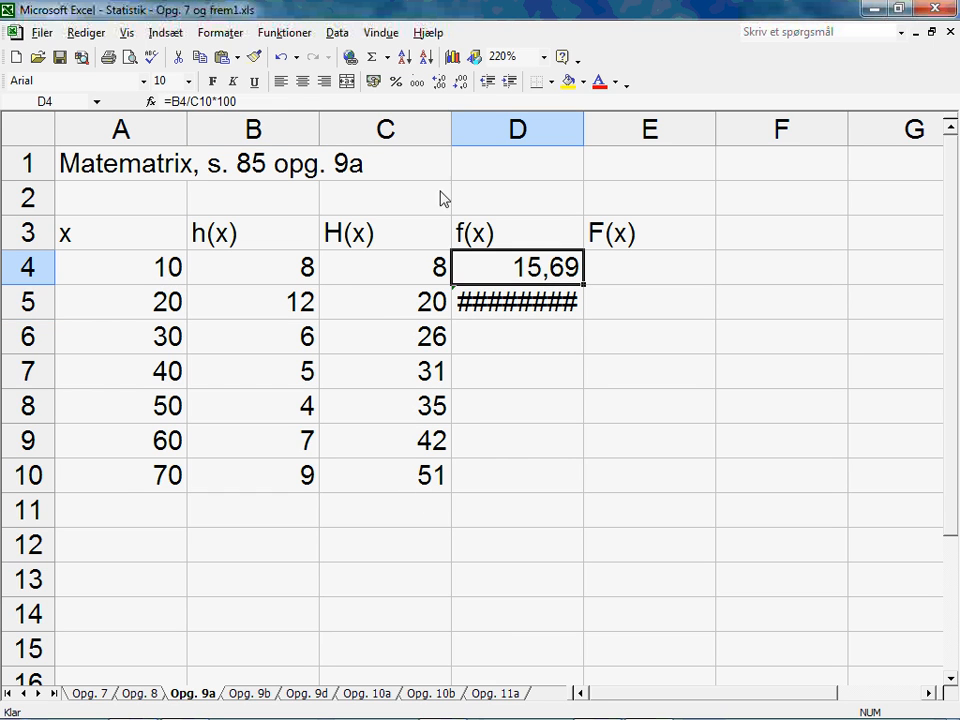
click(193, 102)
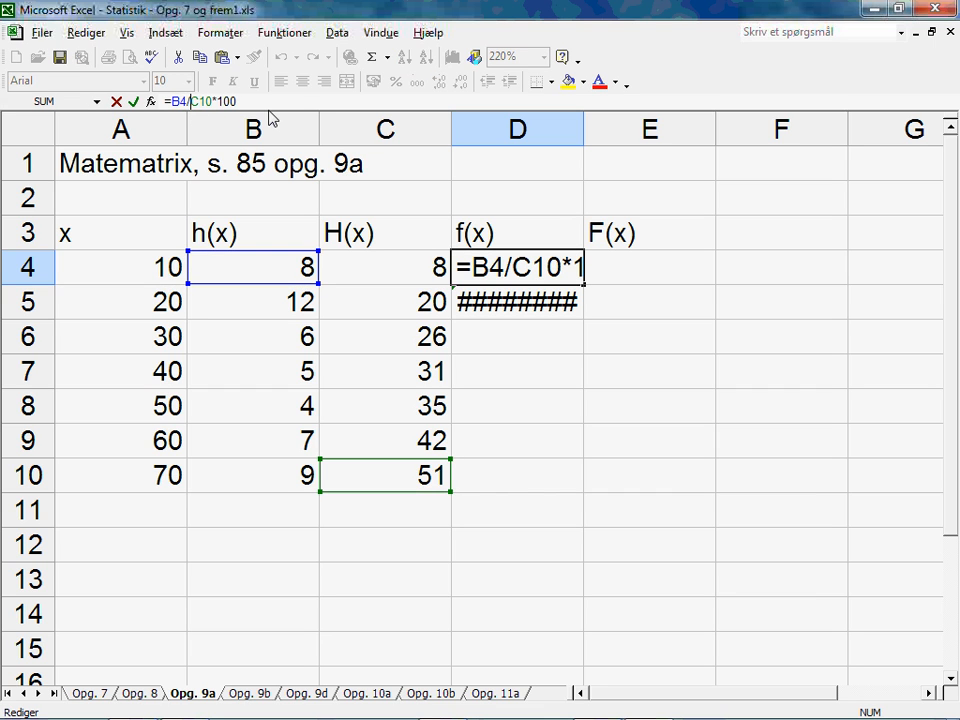
text($)
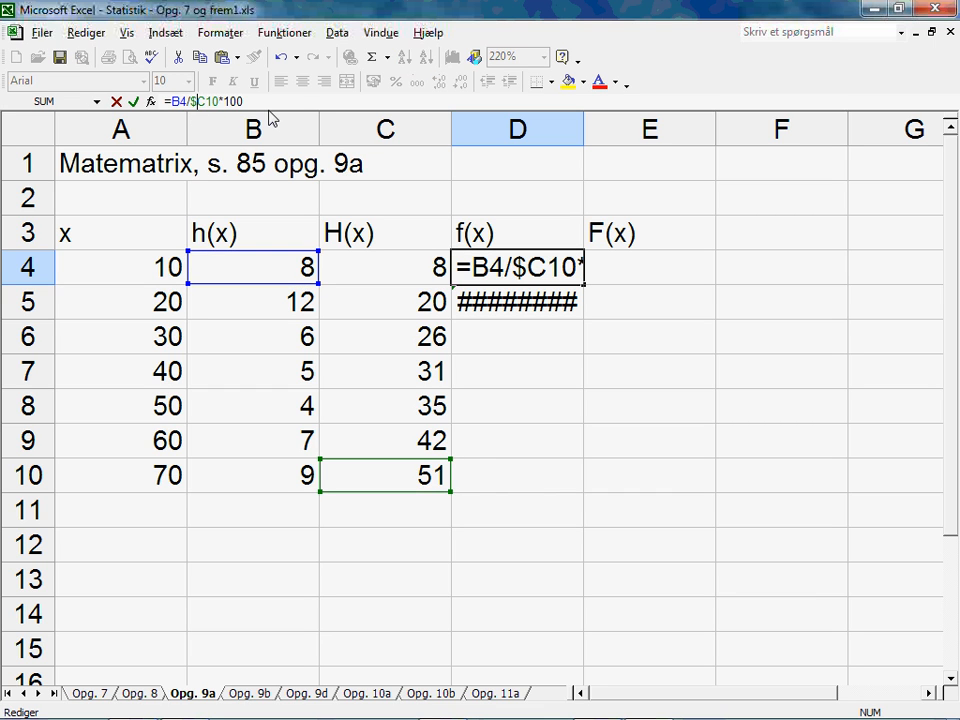
key(Right)
text($)
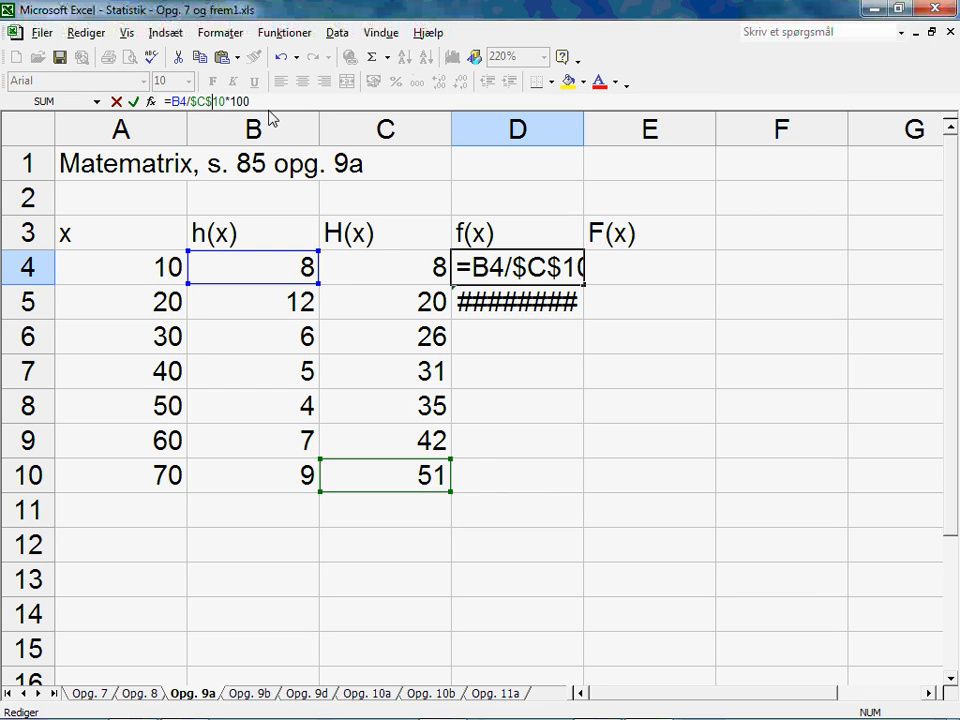
key(Return)
click(563, 276)
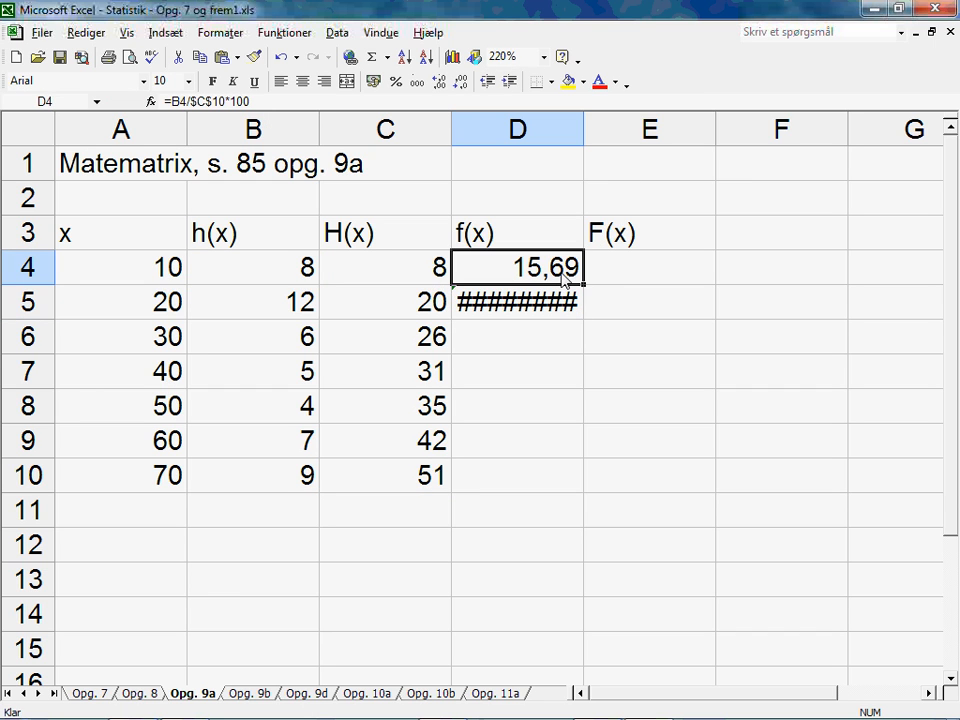
drag(584, 287, 572, 490)
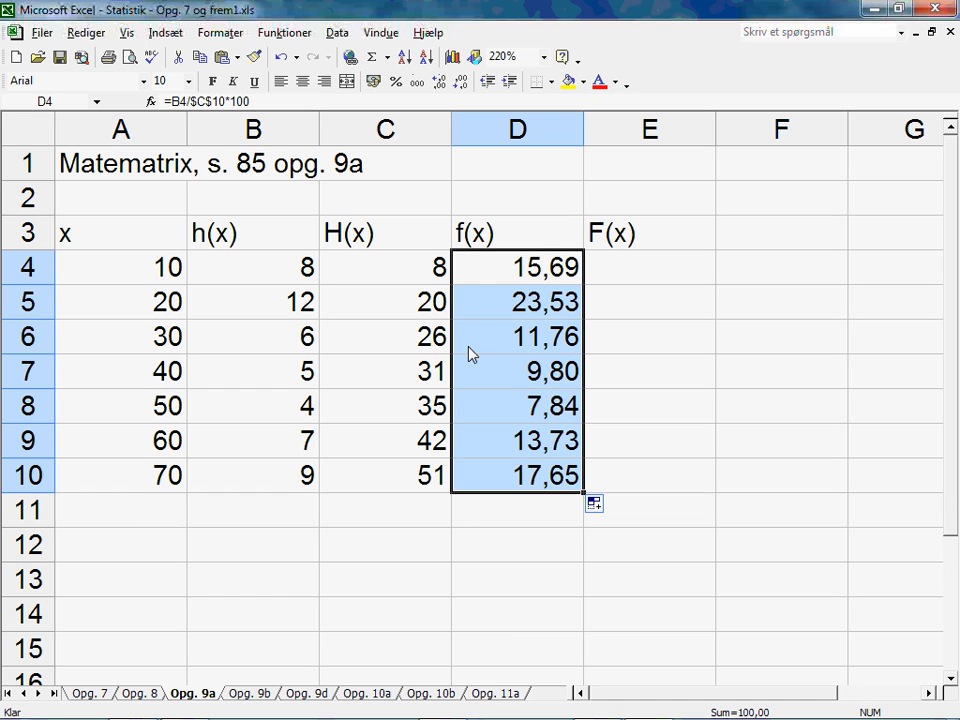
Step: Remove *100 from the D4 formula so it reads =B4/$C$10, and fill it down through D10
click(530, 281)
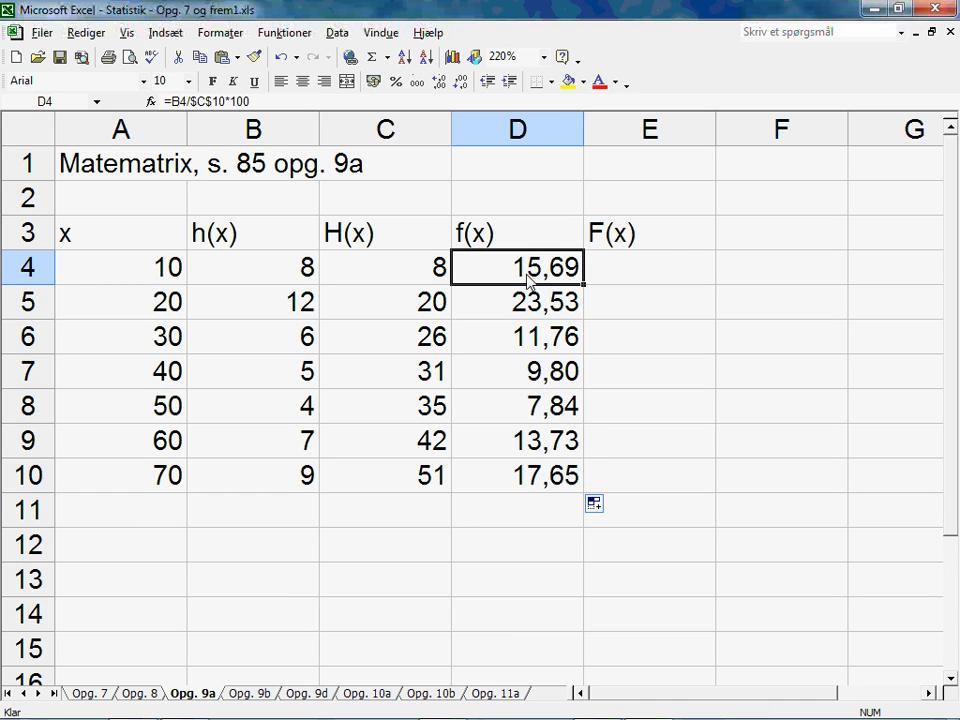
click(300, 111)
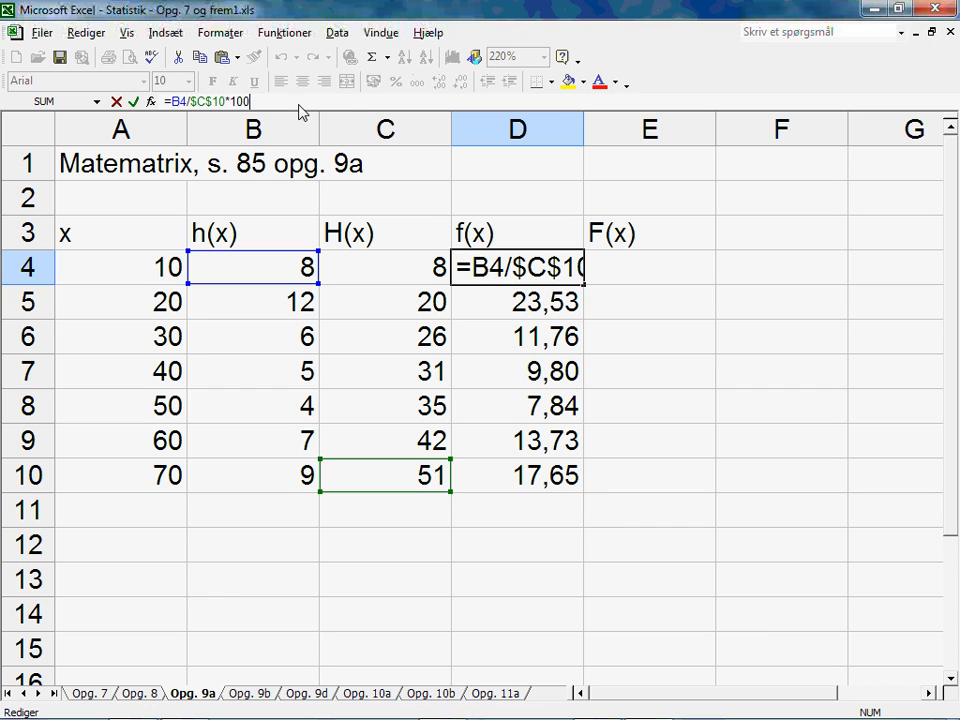
key(BackSpace)
key(BackSpace)
key(BackSpace)
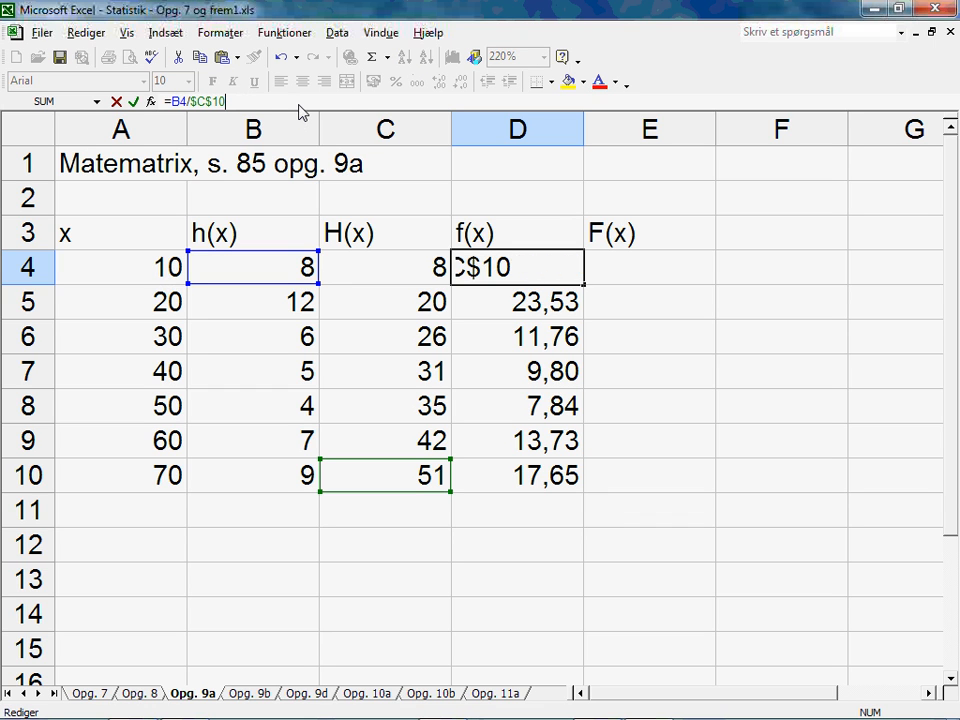
key(Return)
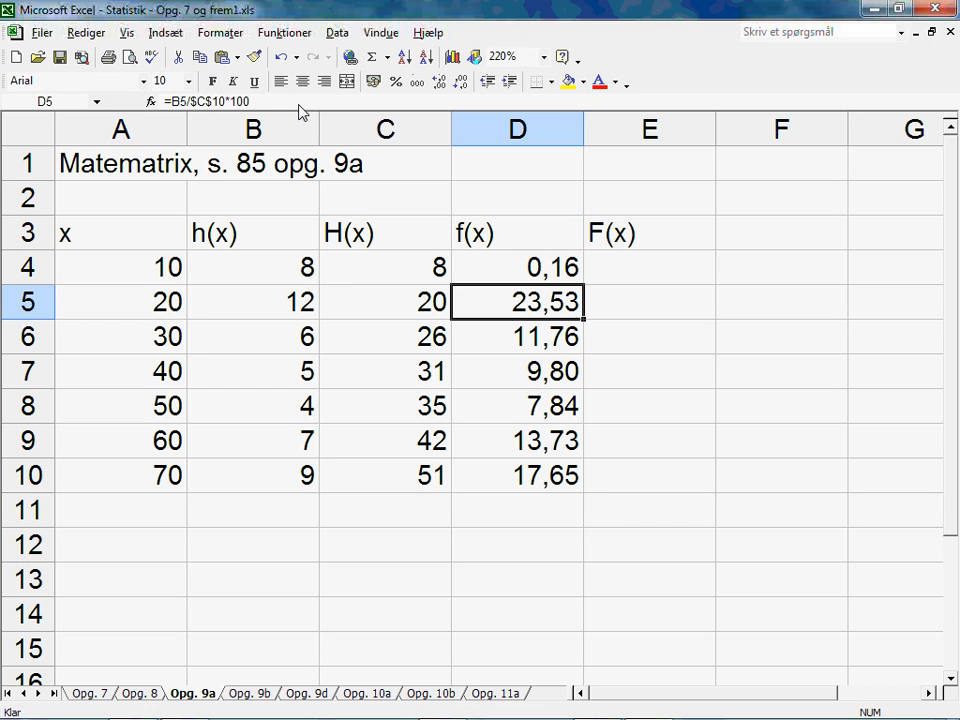
click(549, 270)
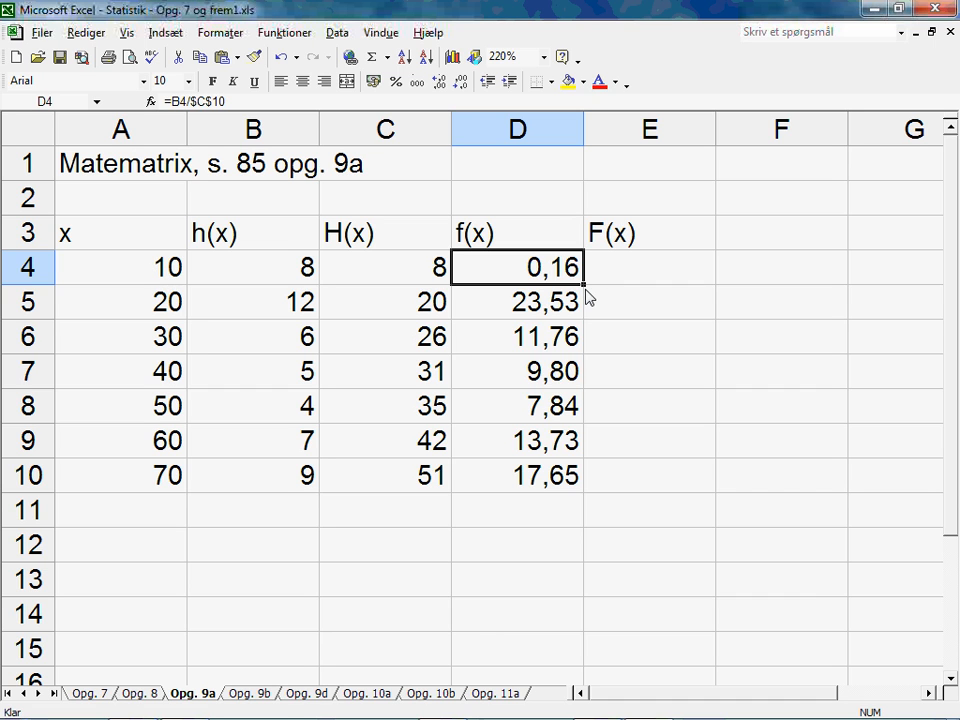
drag(584, 286, 570, 495)
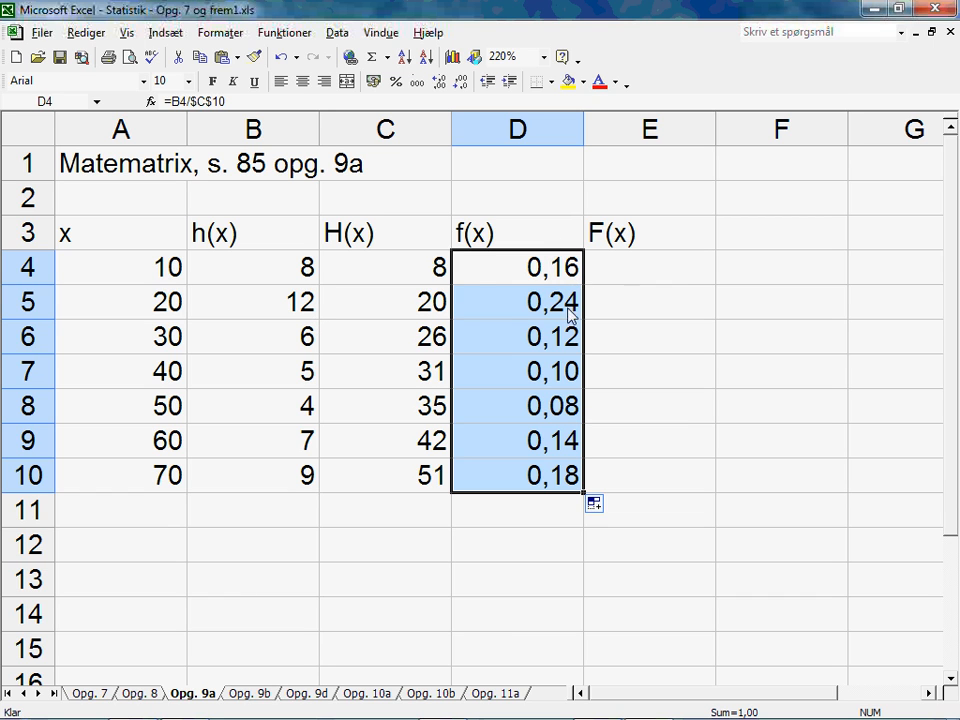
click(567, 517)
Step: Apply the Tal number format with 2 decimals to the f(x) values in D4:D10
click(572, 274)
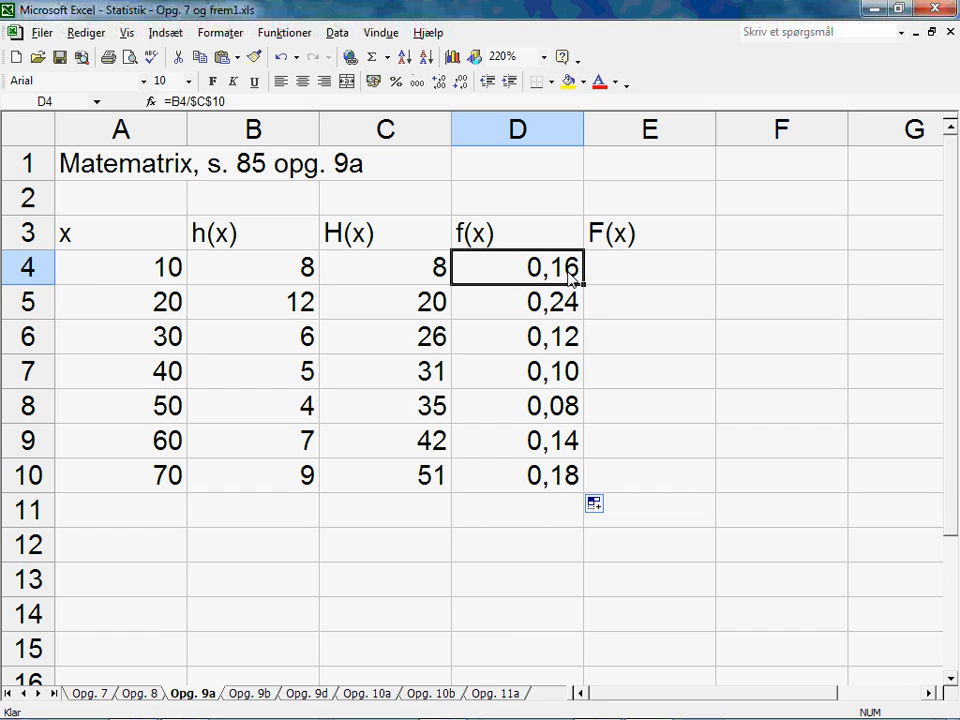
drag(557, 283, 549, 474)
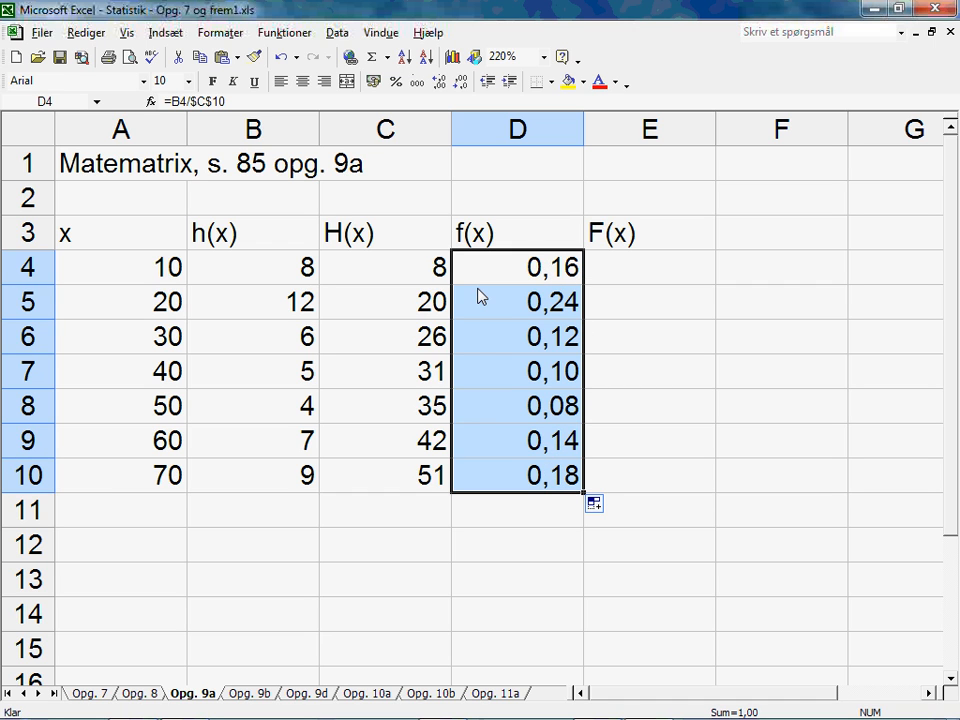
right_click(500, 308)
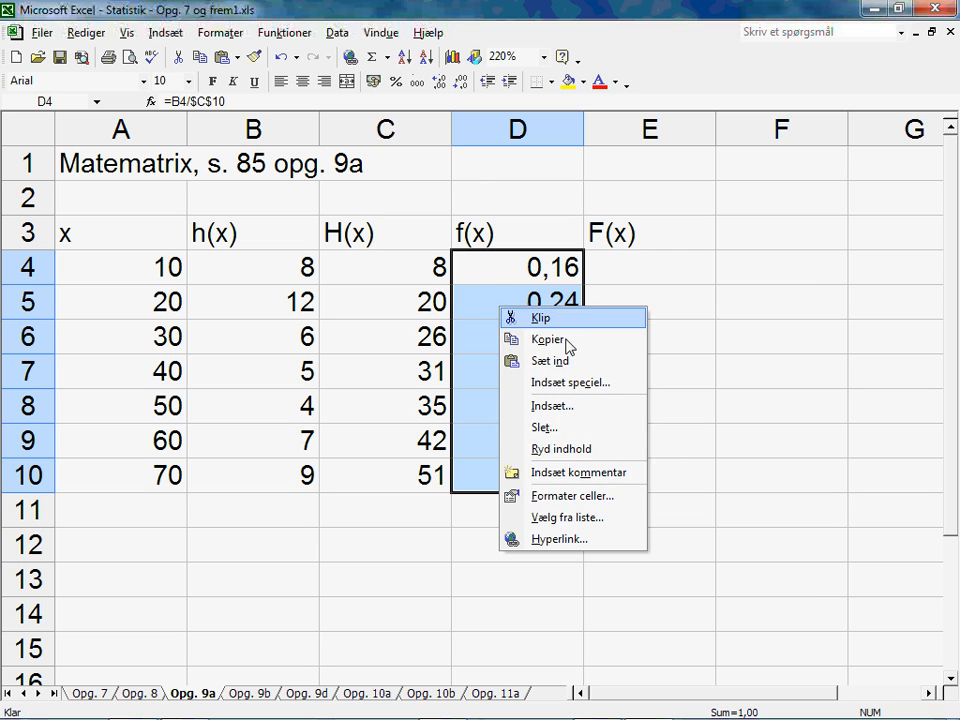
click(585, 496)
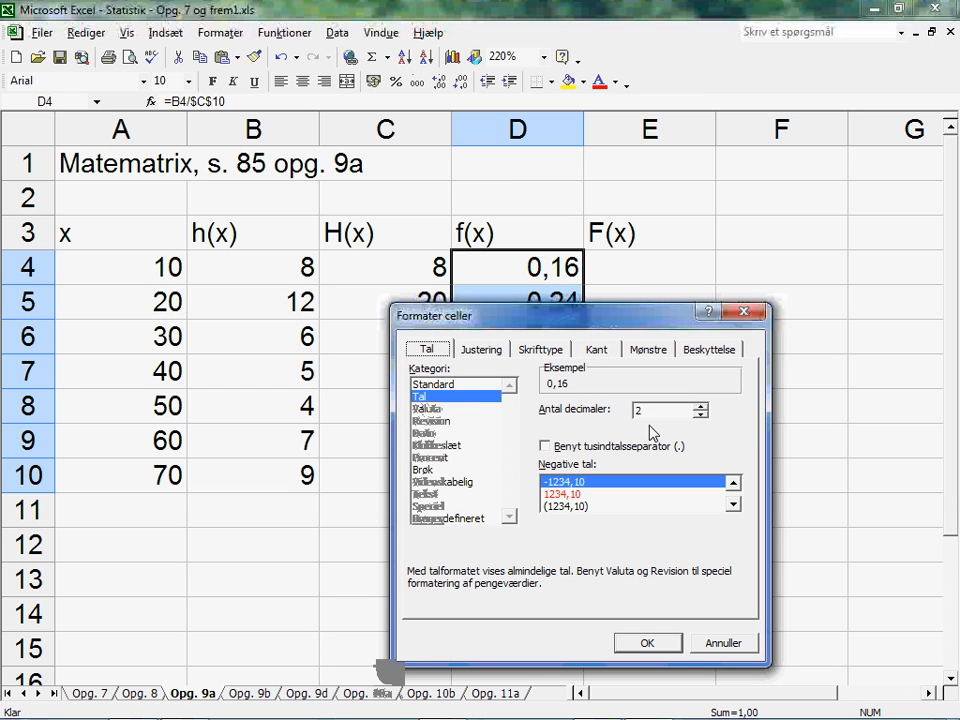
click(660, 644)
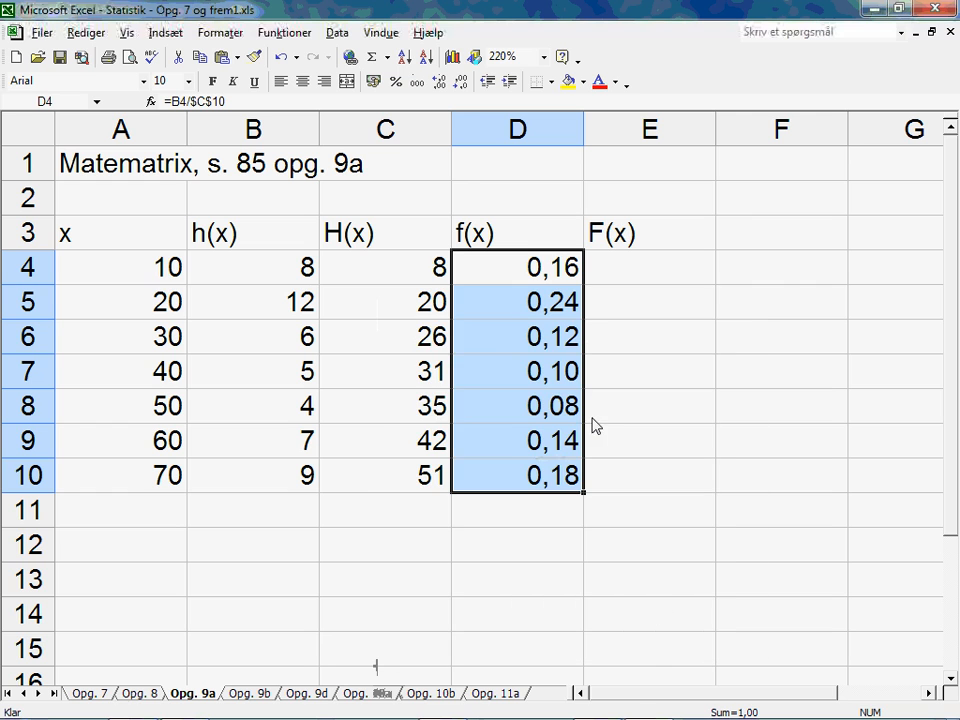
Step: Examine the cumulative formulas in the H(x) cells C4 to C6 as a model for the F(x) column
click(612, 268)
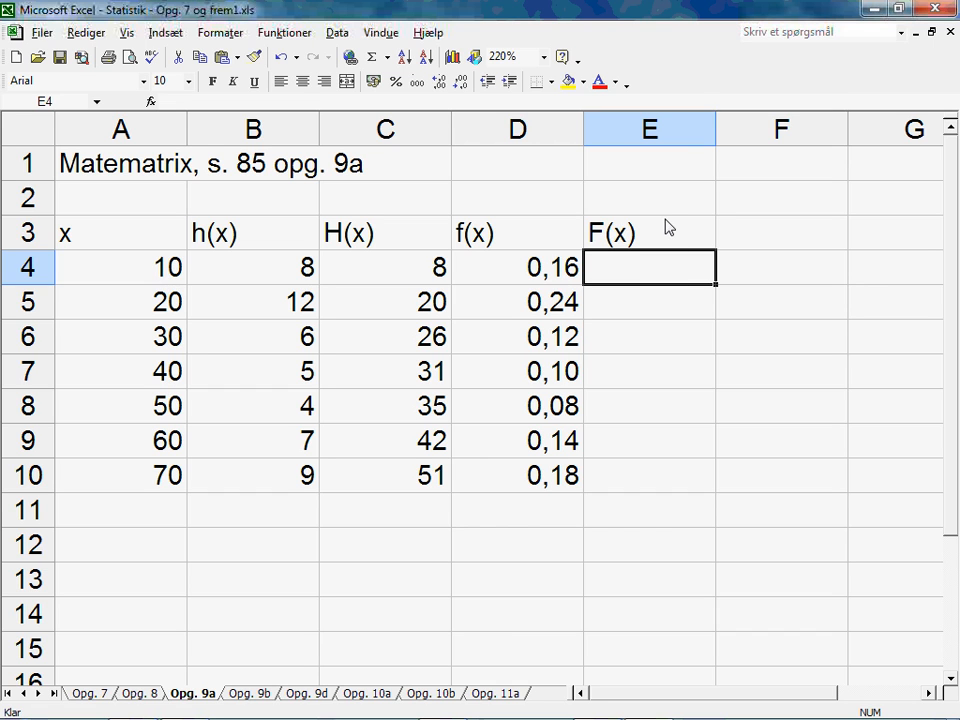
click(668, 228)
click(655, 277)
click(397, 280)
click(403, 308)
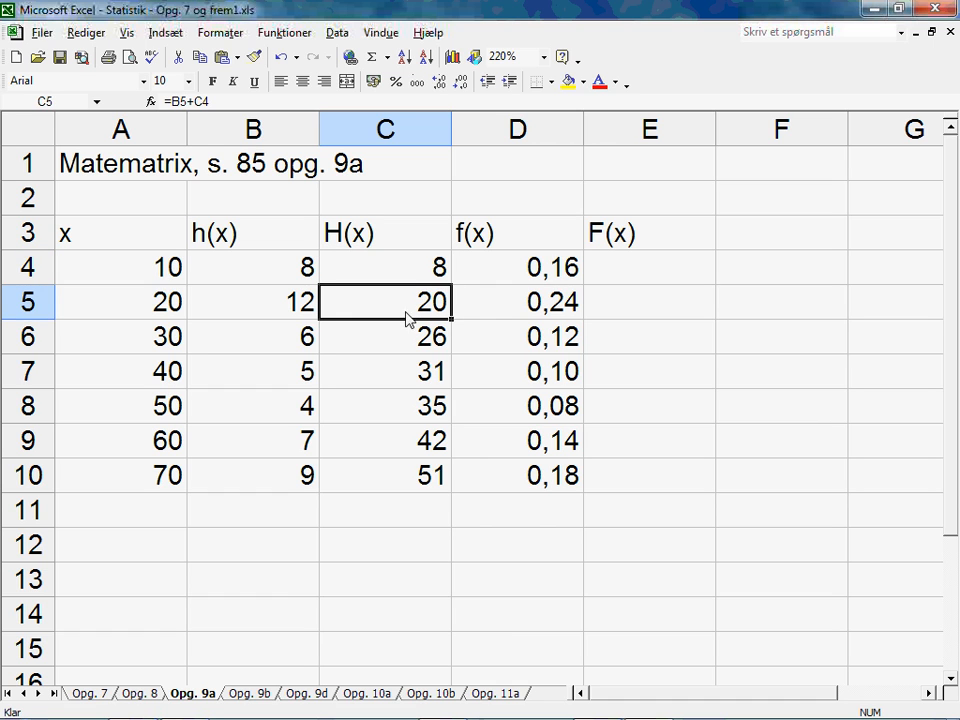
click(422, 348)
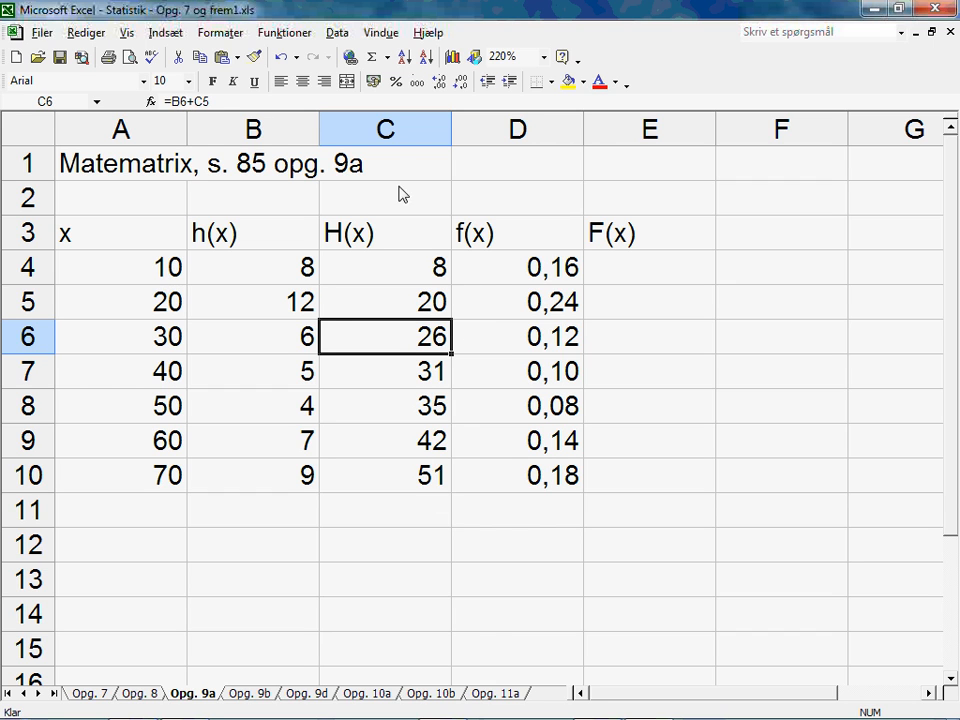
click(438, 303)
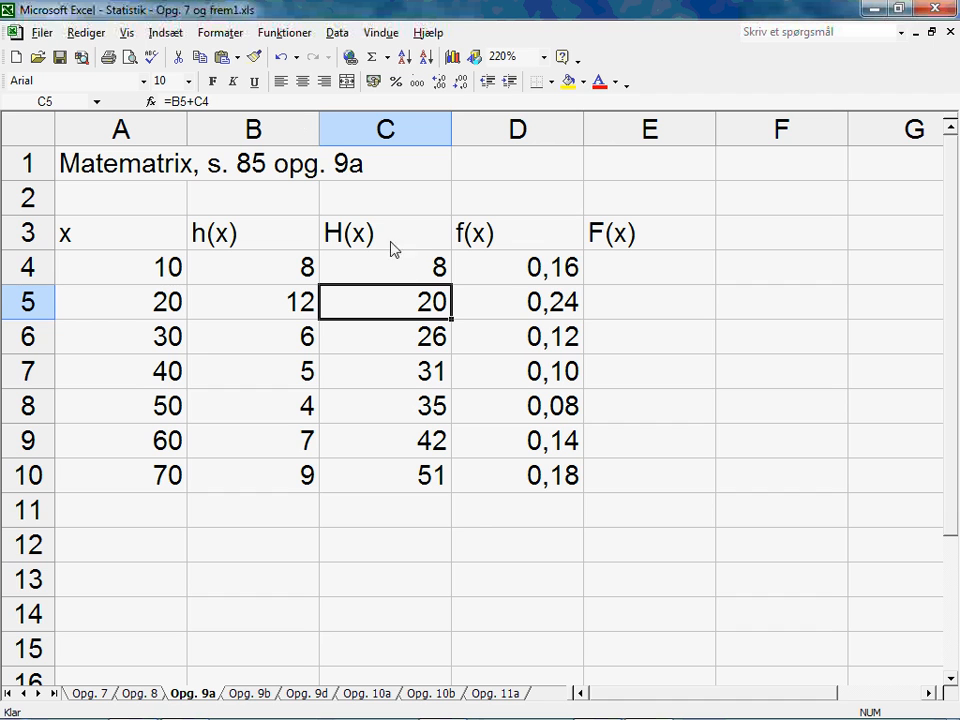
Step: Copy the H(x) start formula from C4 into E4 under F(x)
click(446, 270)
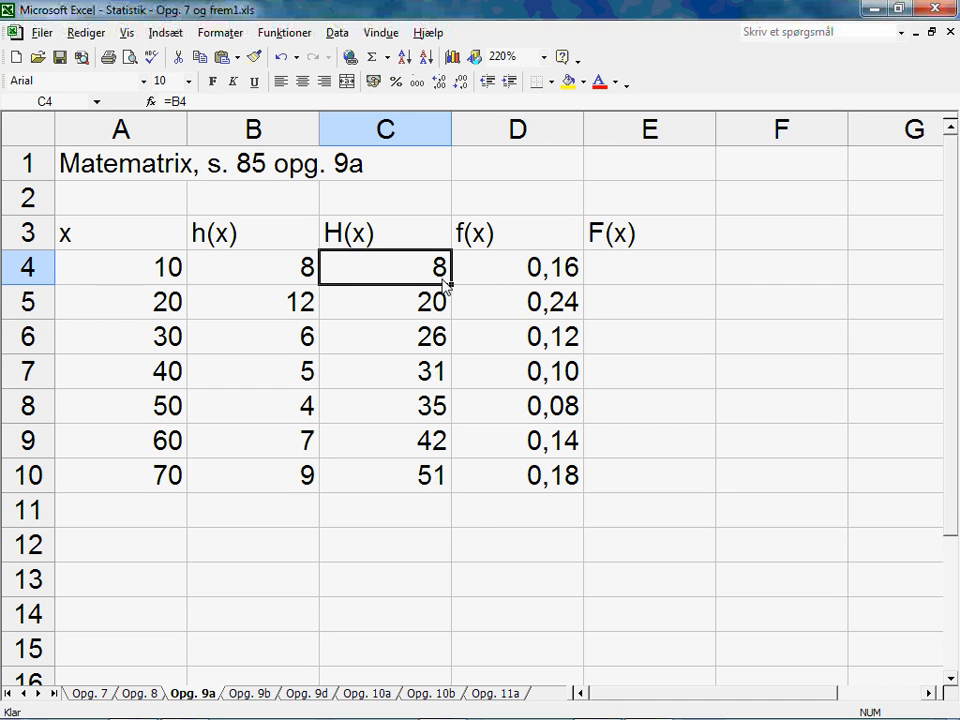
key(ctrl+c)
click(654, 272)
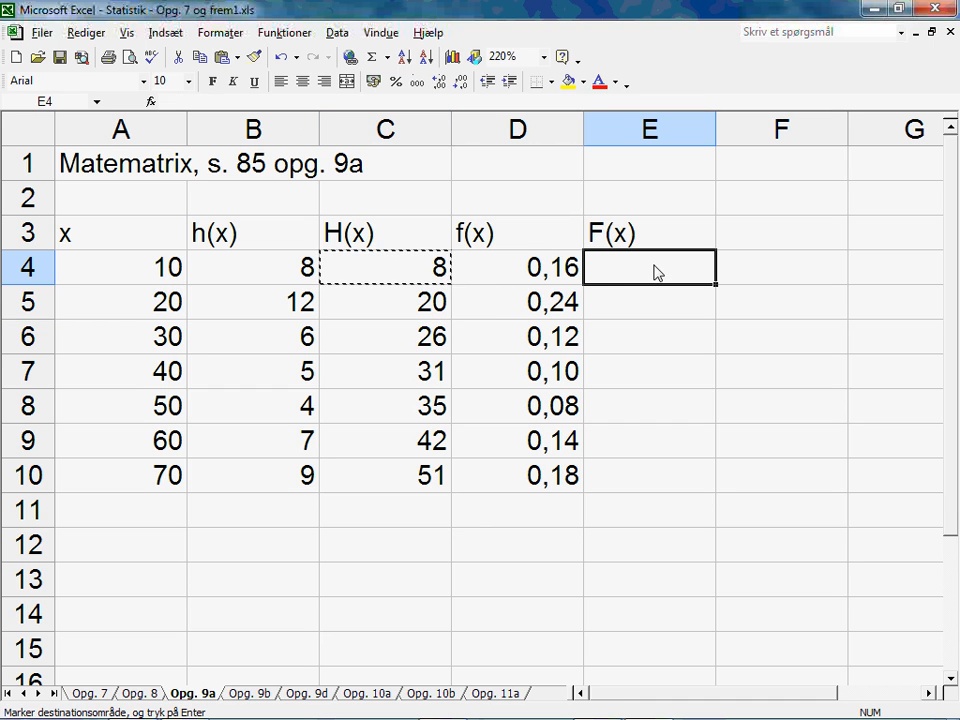
key(ctrl+v)
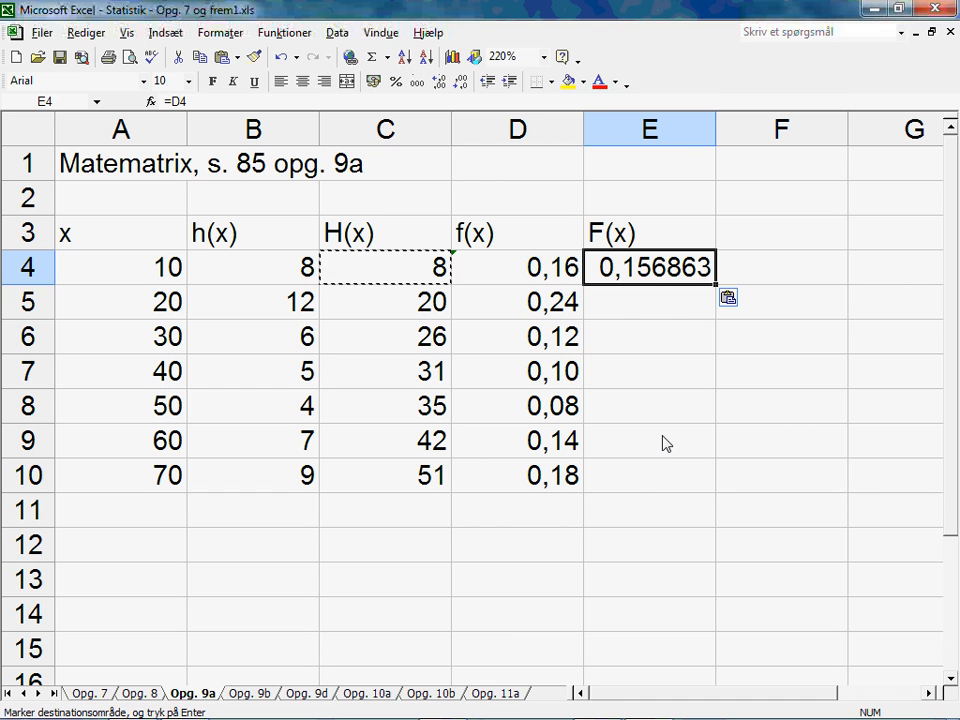
Step: Copy the cumulative formula from C5 into E5 and fill it down through E10
click(438, 312)
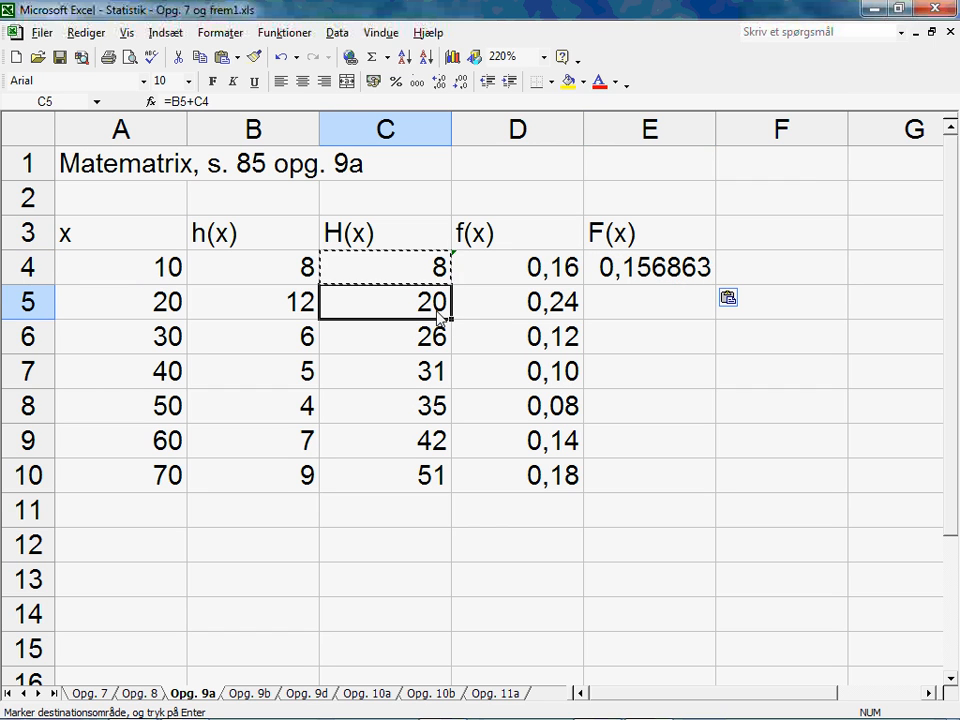
key(ctrl+c)
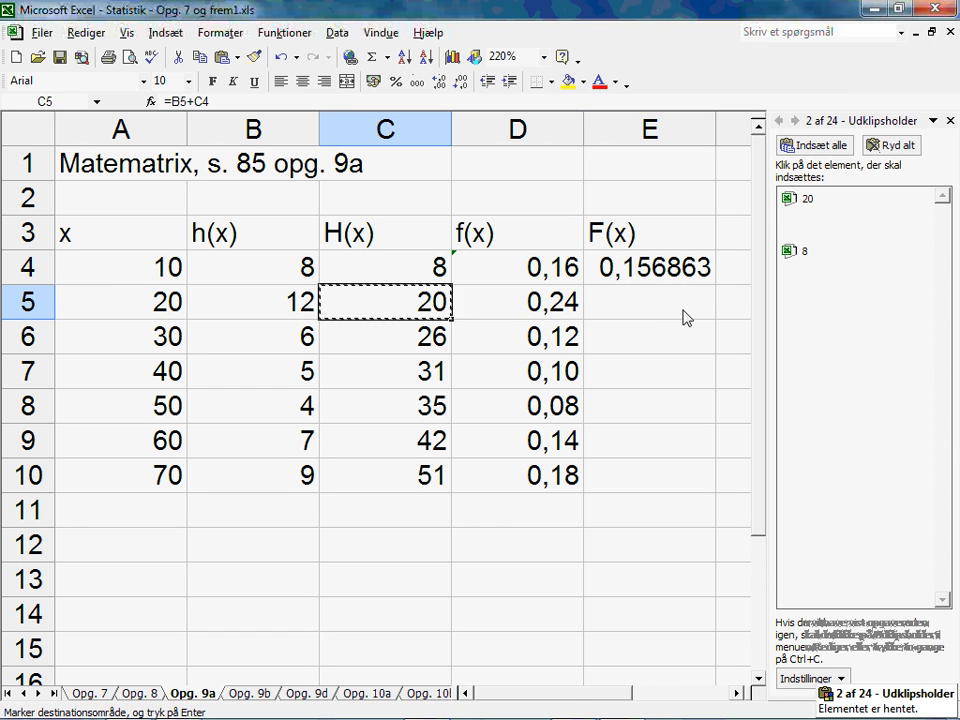
click(651, 313)
key(ctrl+v)
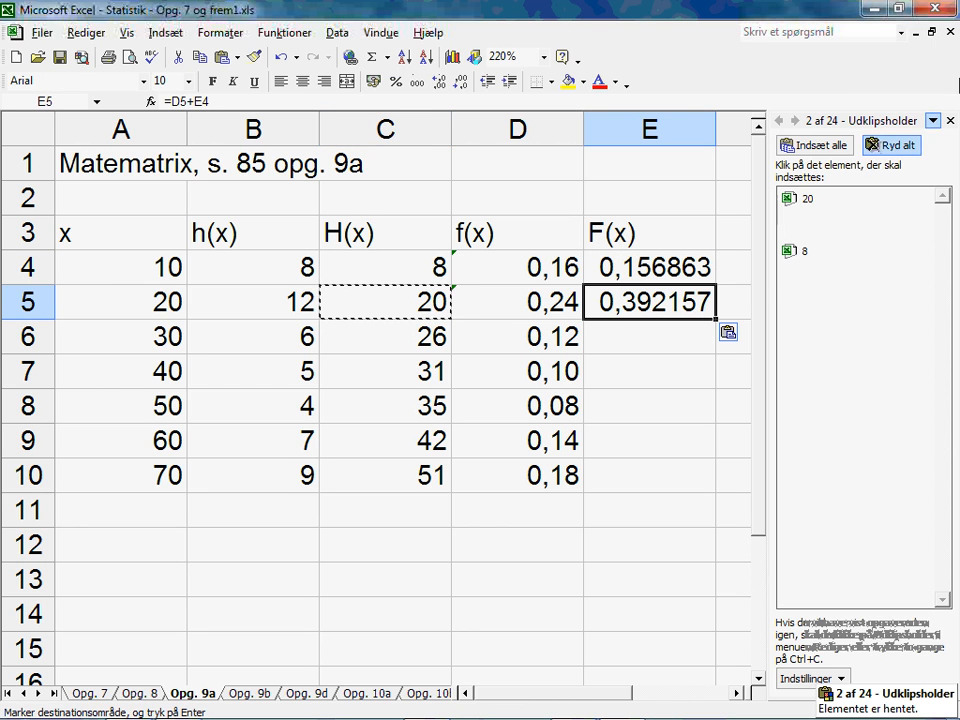
click(950, 121)
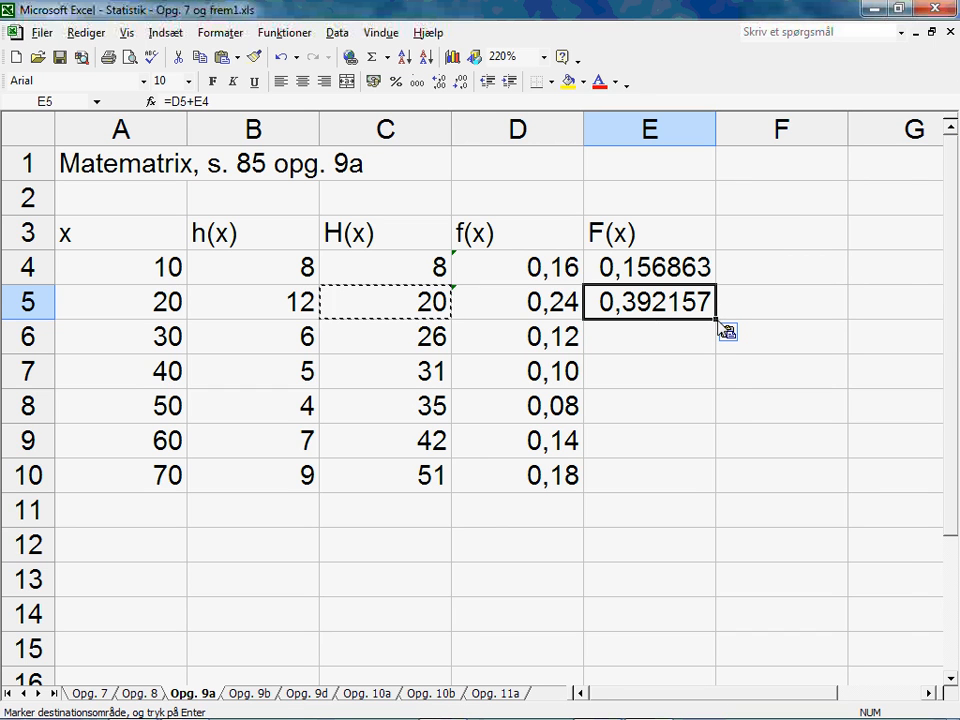
drag(716, 322, 722, 490)
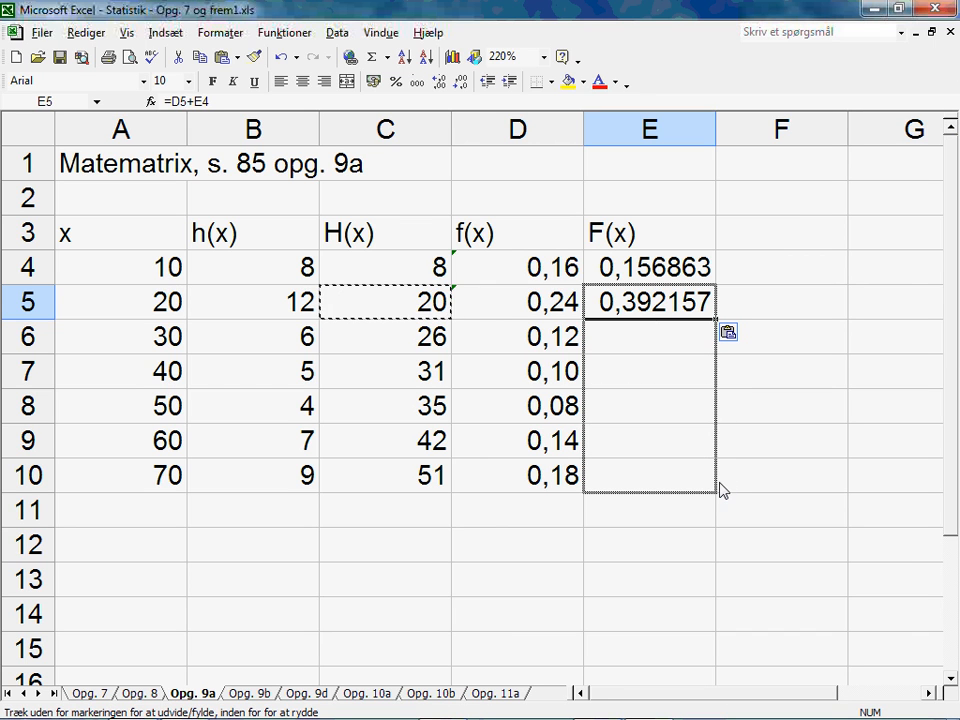
drag(718, 490, 716, 488)
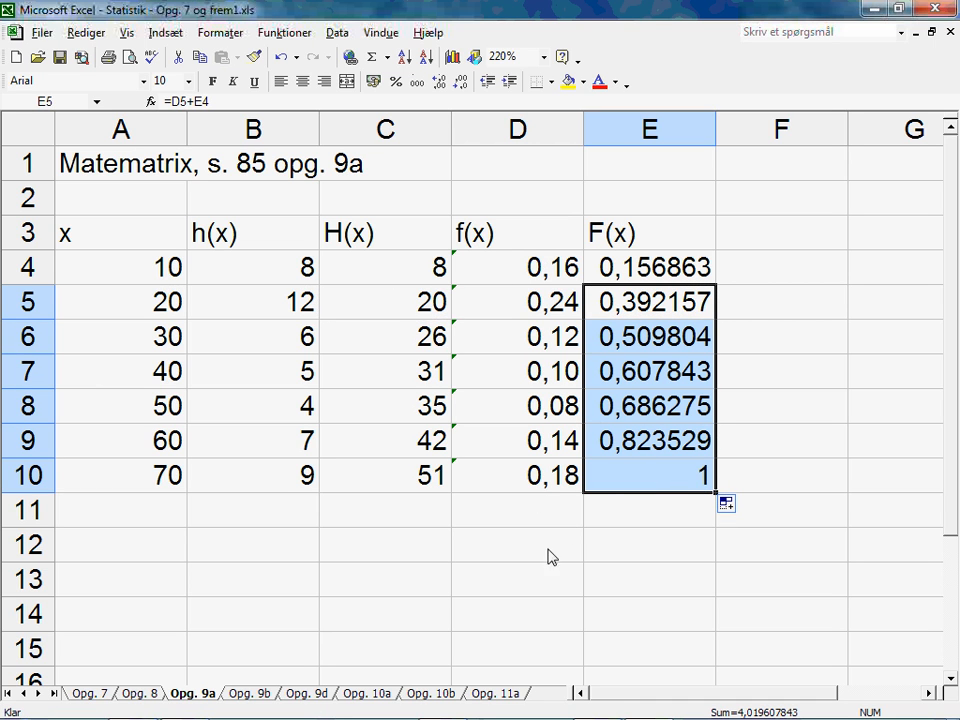
Step: Format the F(x) values in E4:E10 with the Tal number category and 2 decimals
drag(645, 280, 675, 484)
right_click(642, 272)
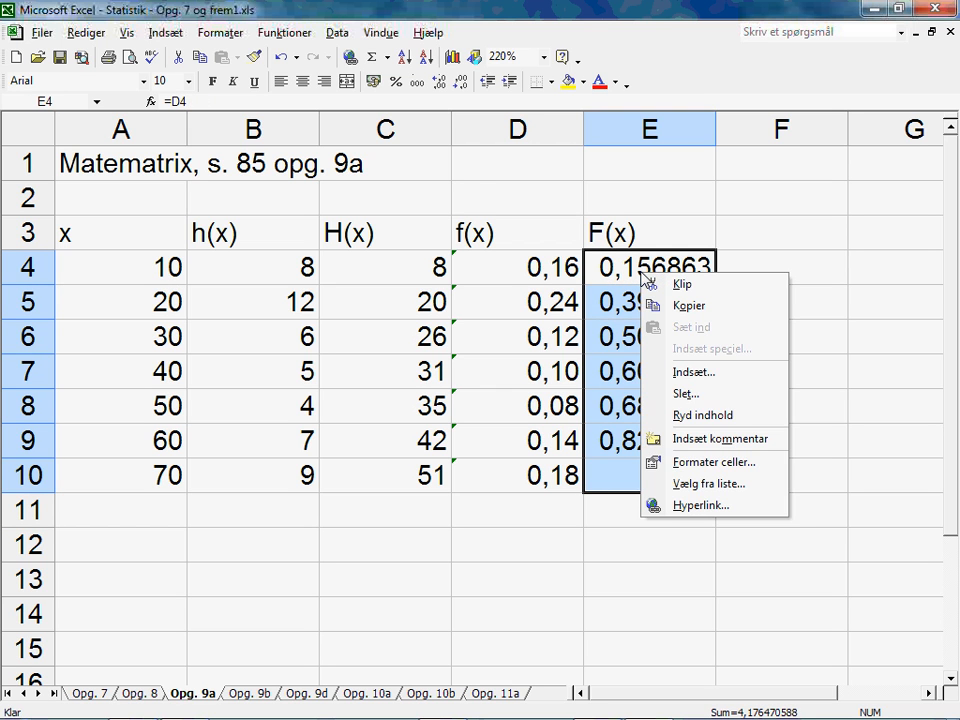
click(703, 464)
key(Down)
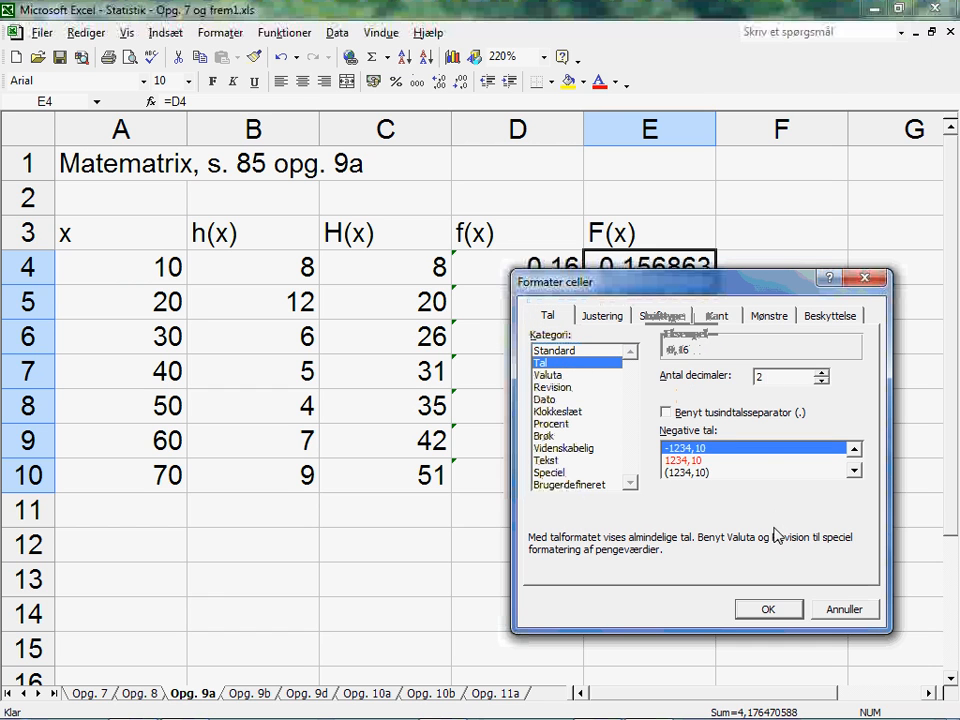
click(766, 611)
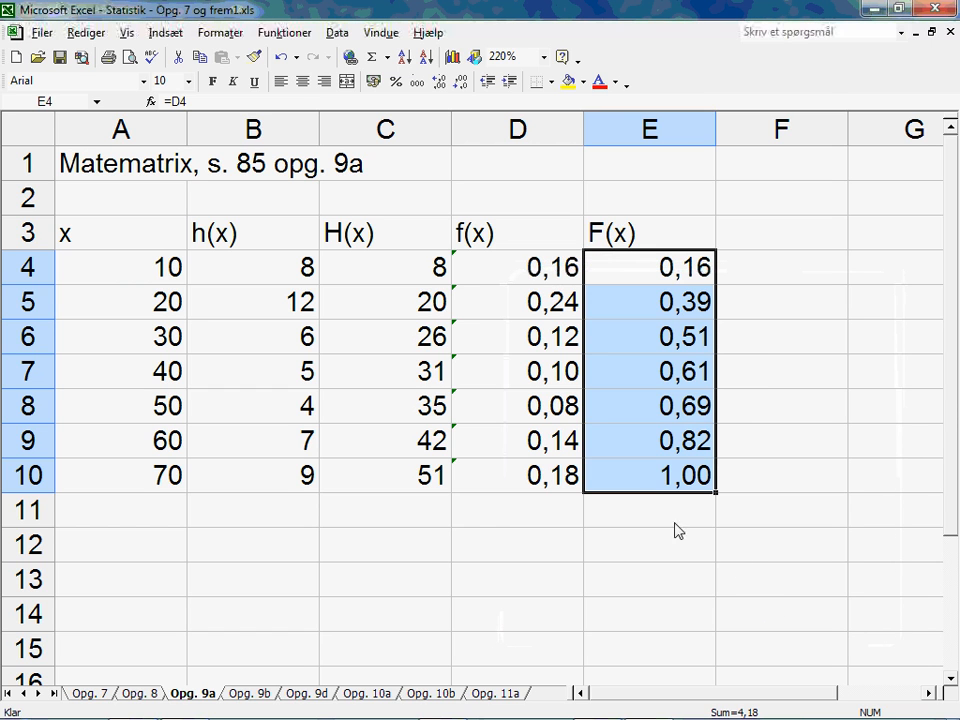
click(648, 528)
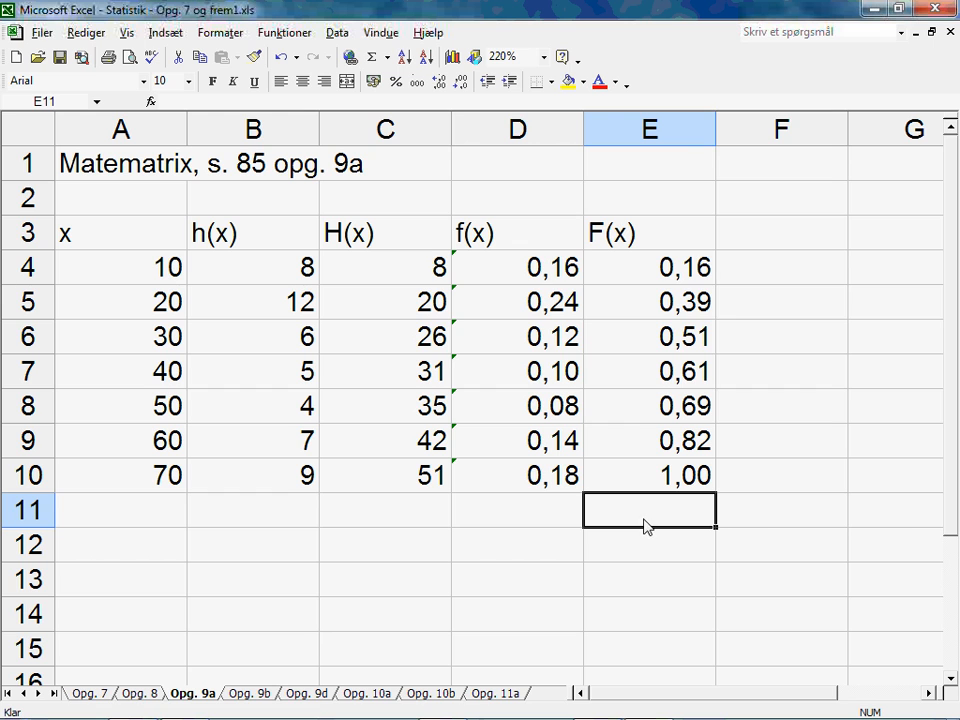
Step: Mark the first quartile by entering the label "1. kvartil" in F5, beside the row for x = 20
click(763, 312)
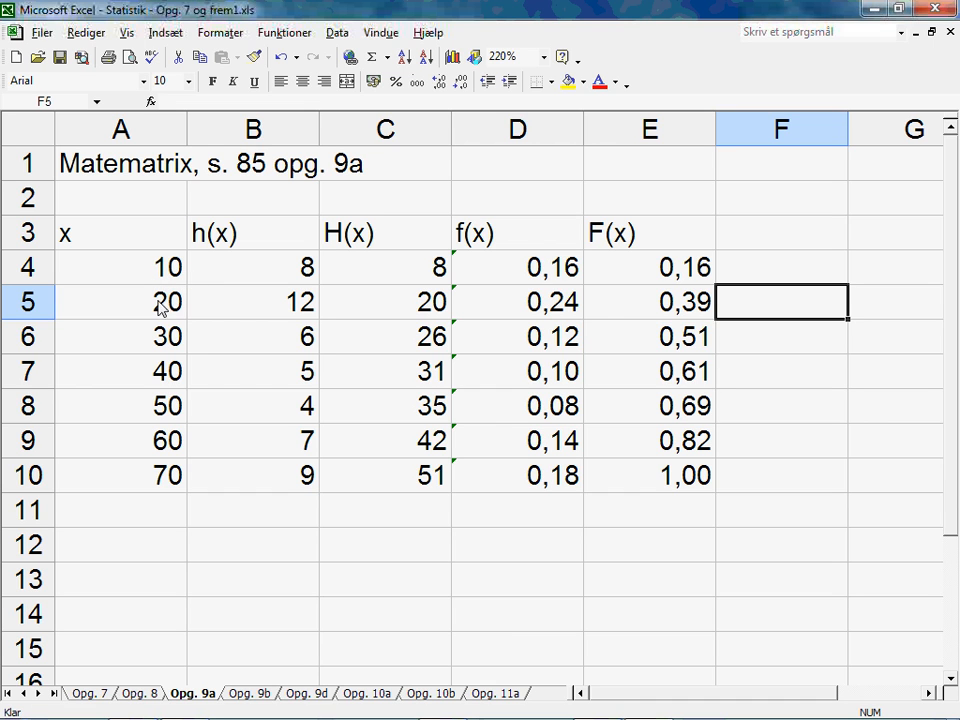
double_click(752, 310)
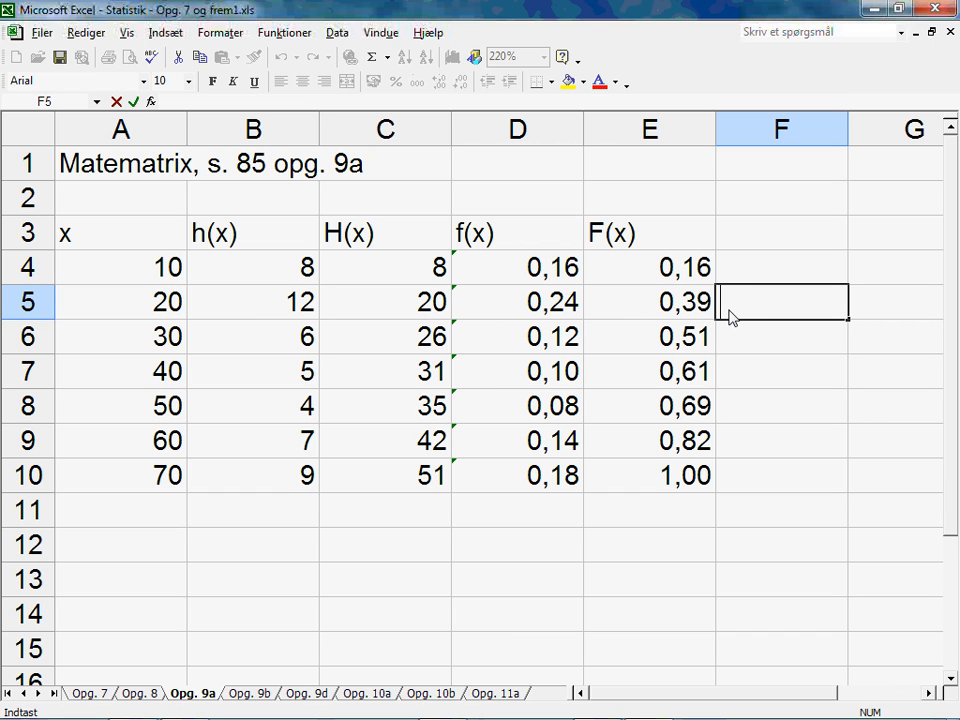
text(1. v)
key(BackSpace)
text(kvartil)
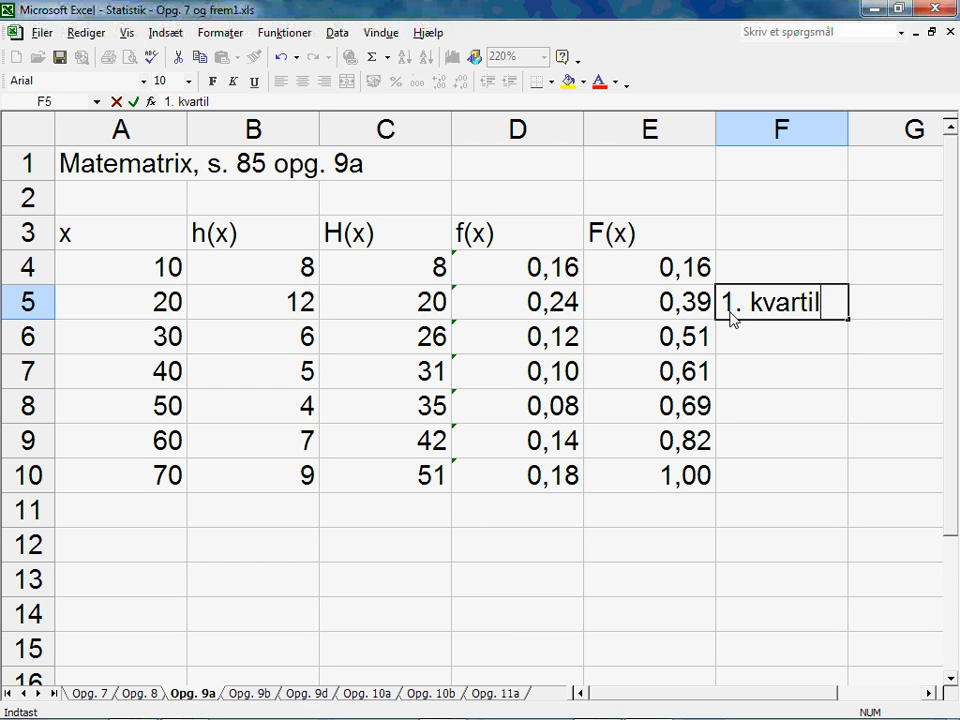
key(Return)
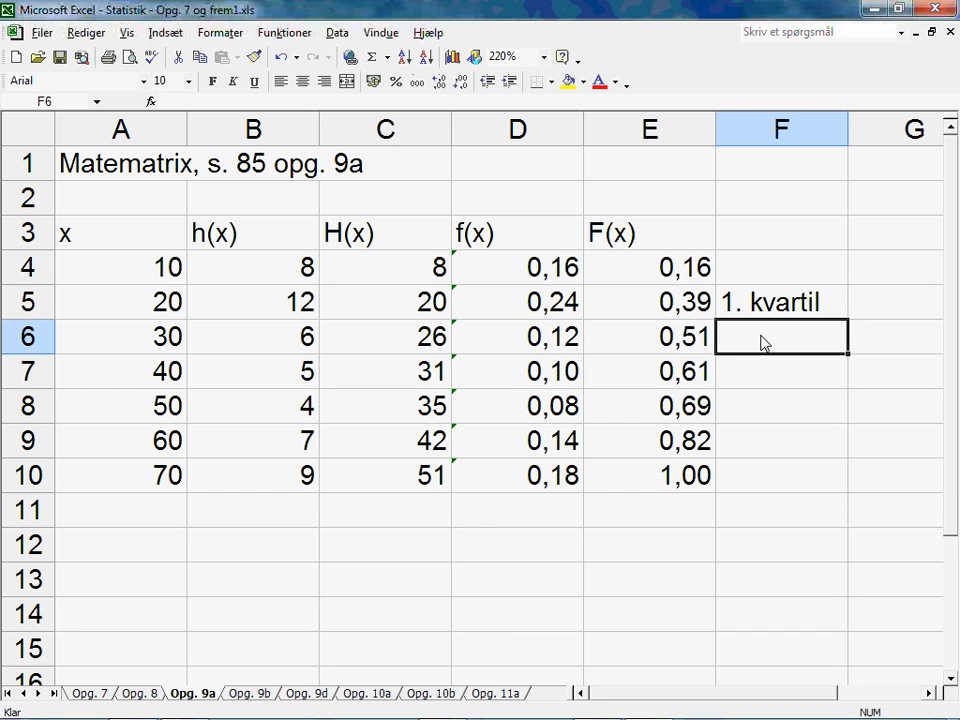
Step: Mark the remaining quartiles beside the F(x) column with "2. kvartil" in F6 and "3. kvartil" in F9
double_click(770, 342)
text(2. kvartil)
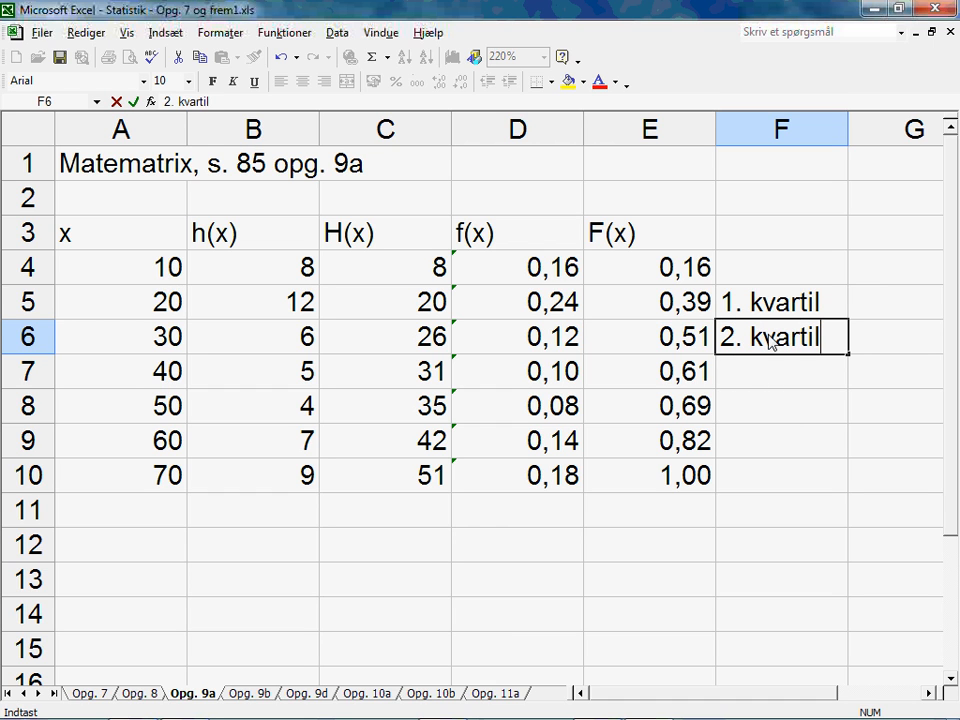
key(Return)
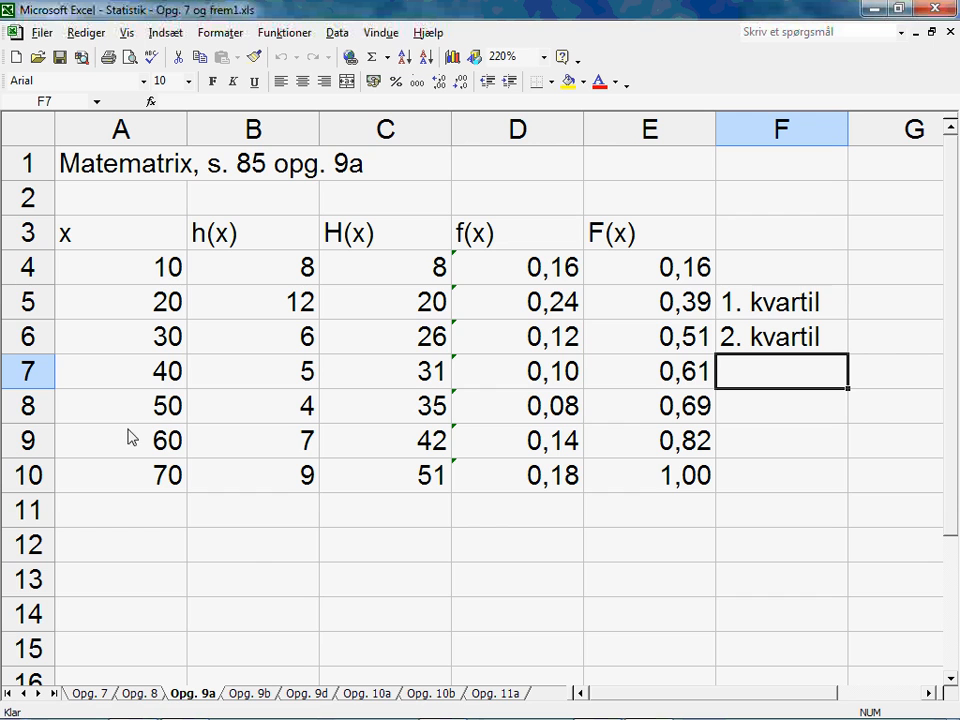
click(758, 447)
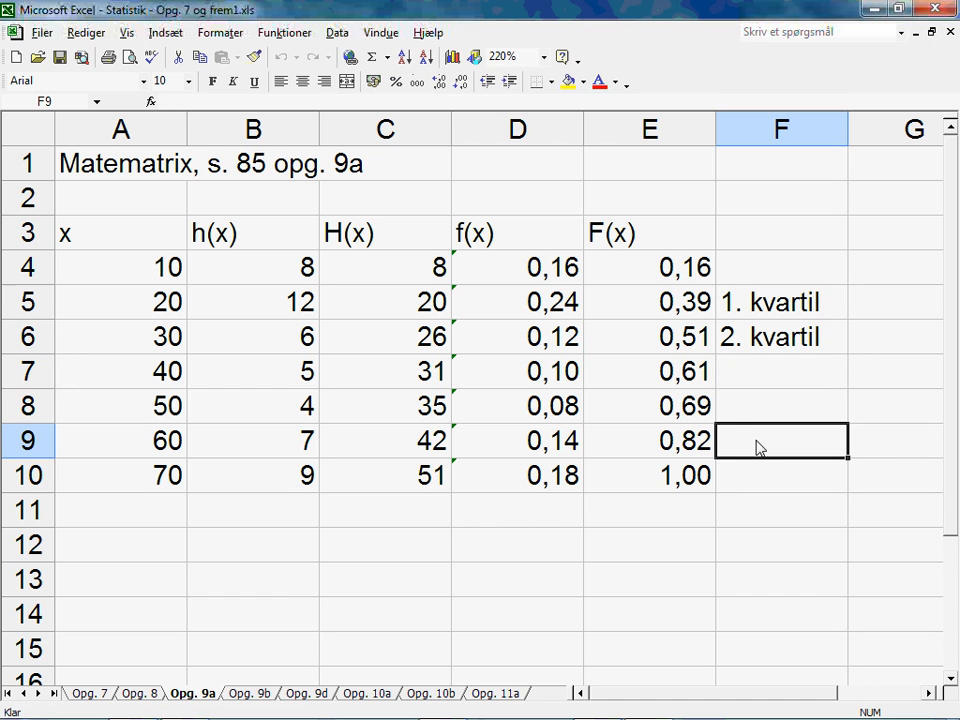
text(3. )
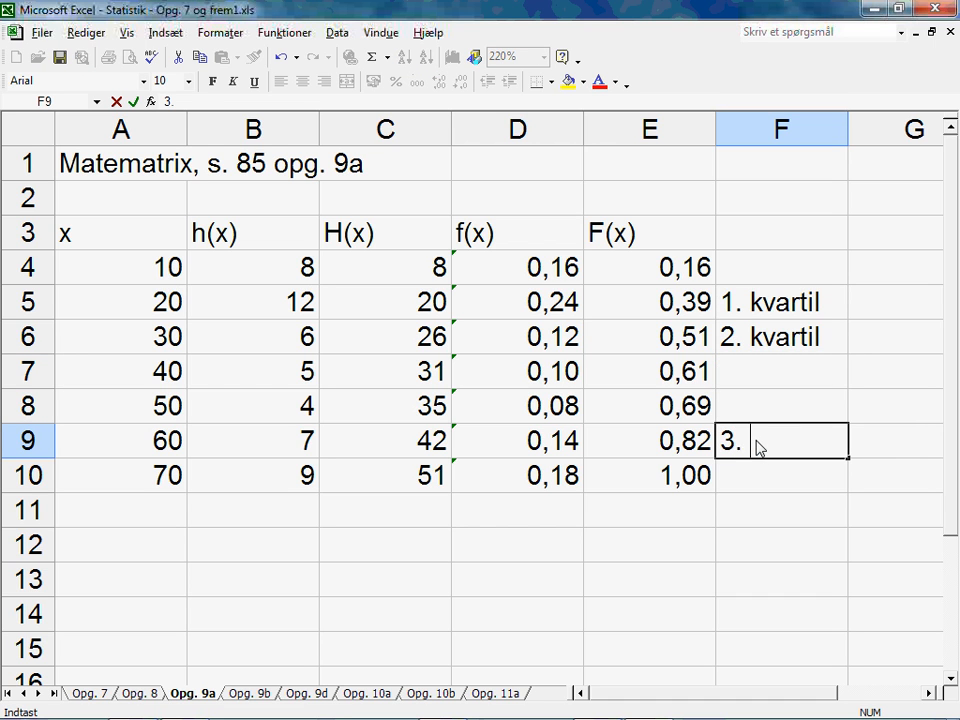
text(kvartil)
key(Return)
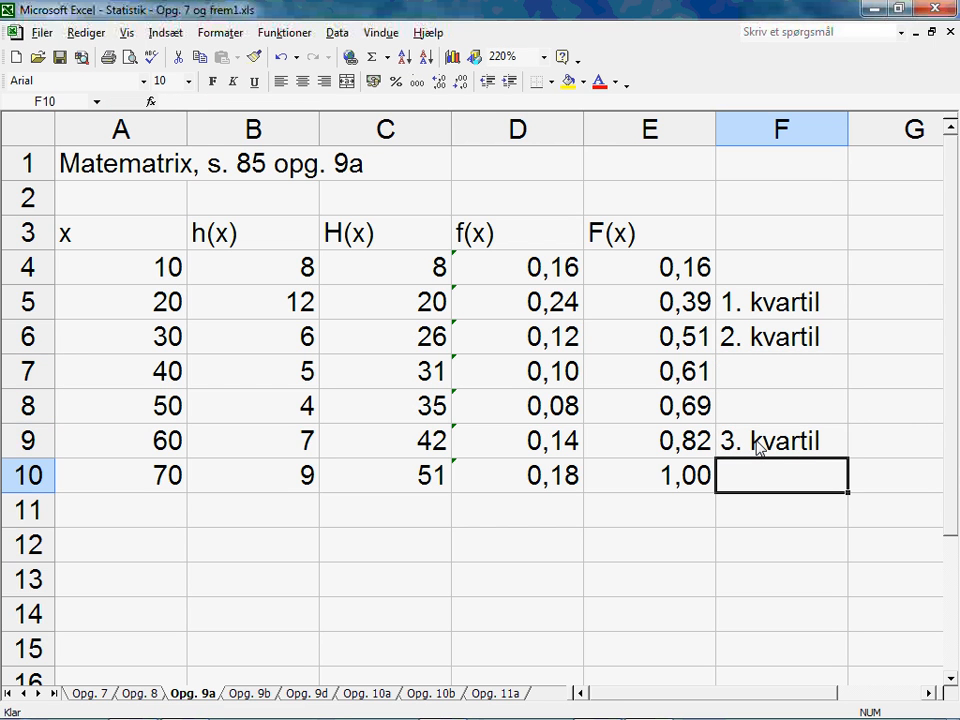